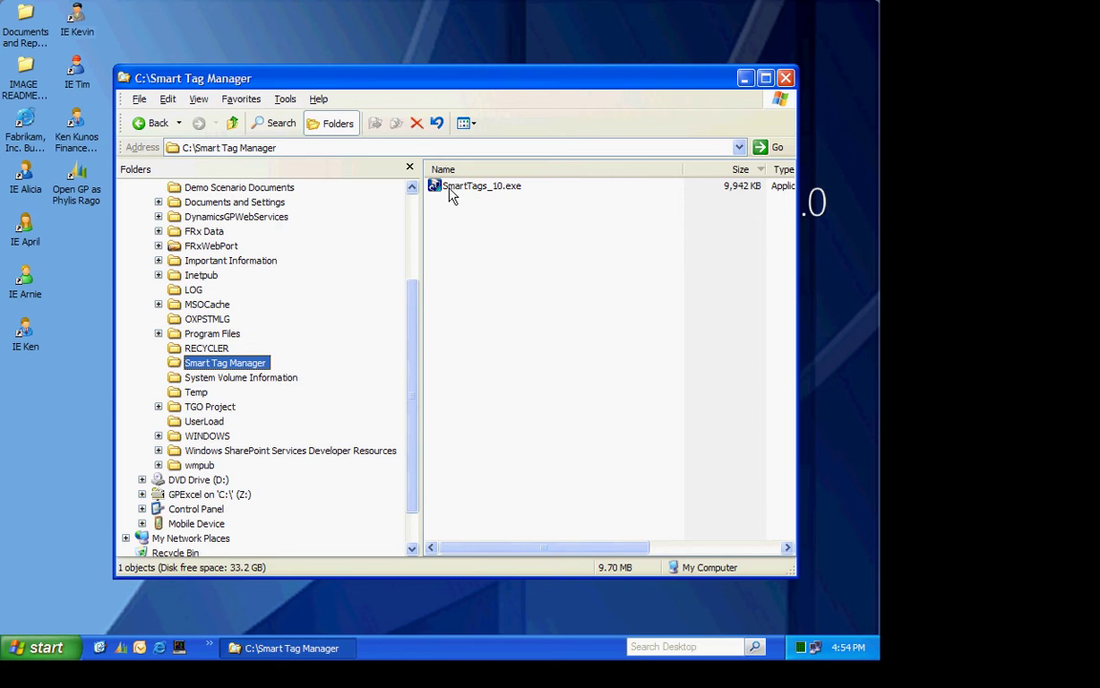
Step: Run SmartTags_10.exe as a server install with default folder, client template and program folder
{"action": "double_click", "coordinate": [450, 188]}
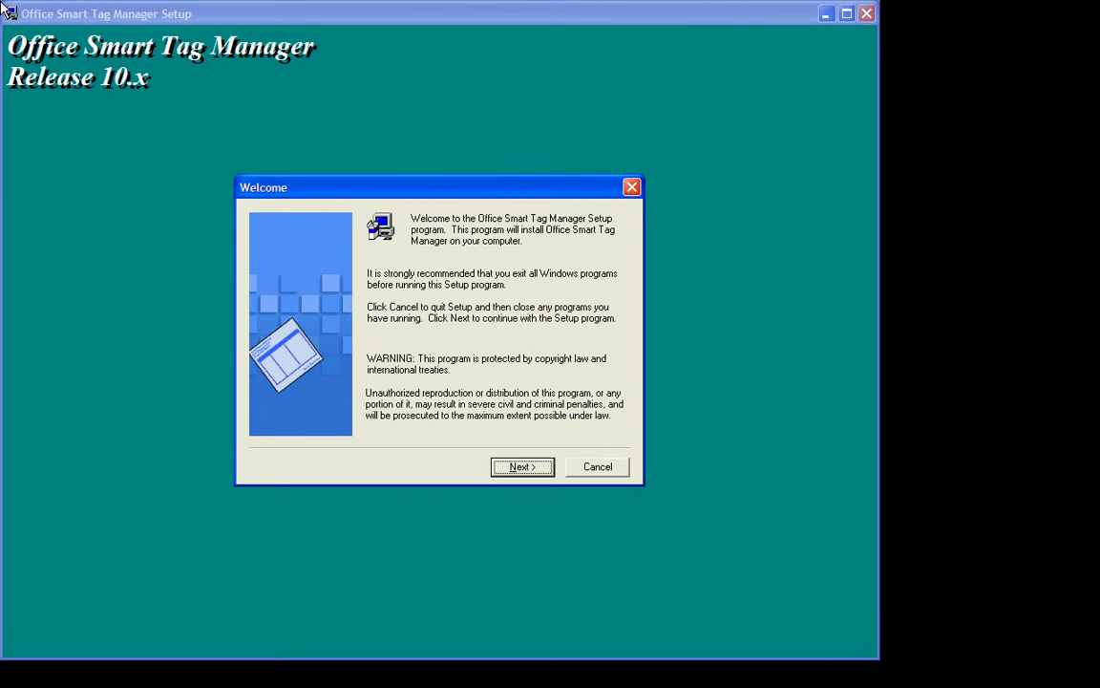
{"action": "left_click", "coordinate": [523, 467]}
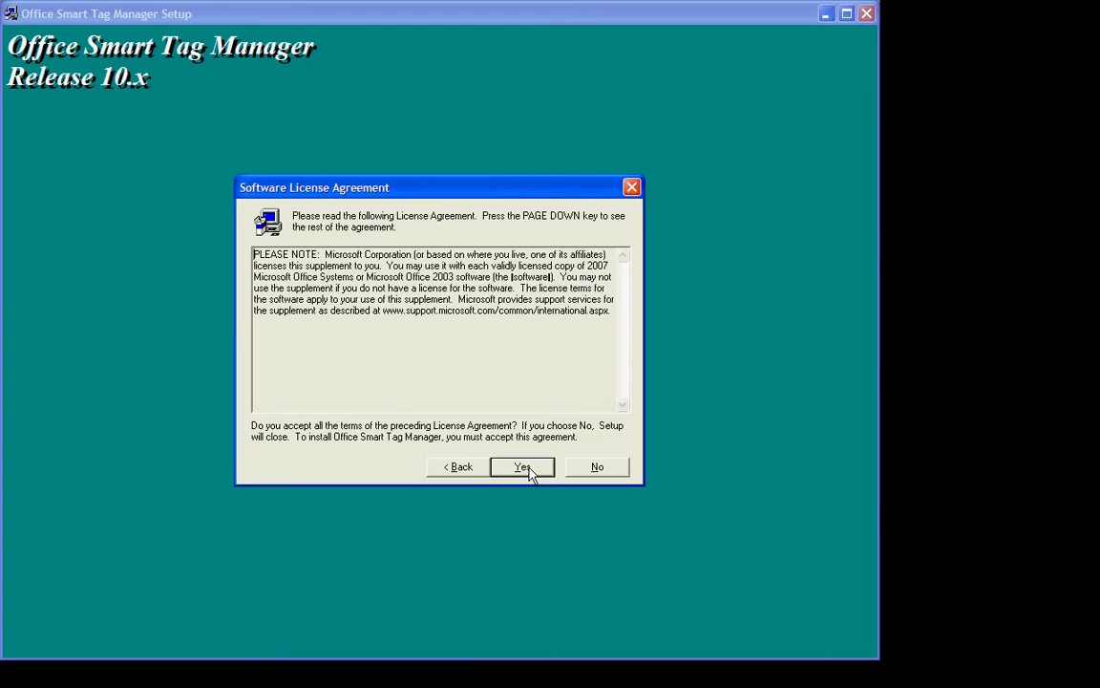
{"action": "left_click", "coordinate": [523, 467]}
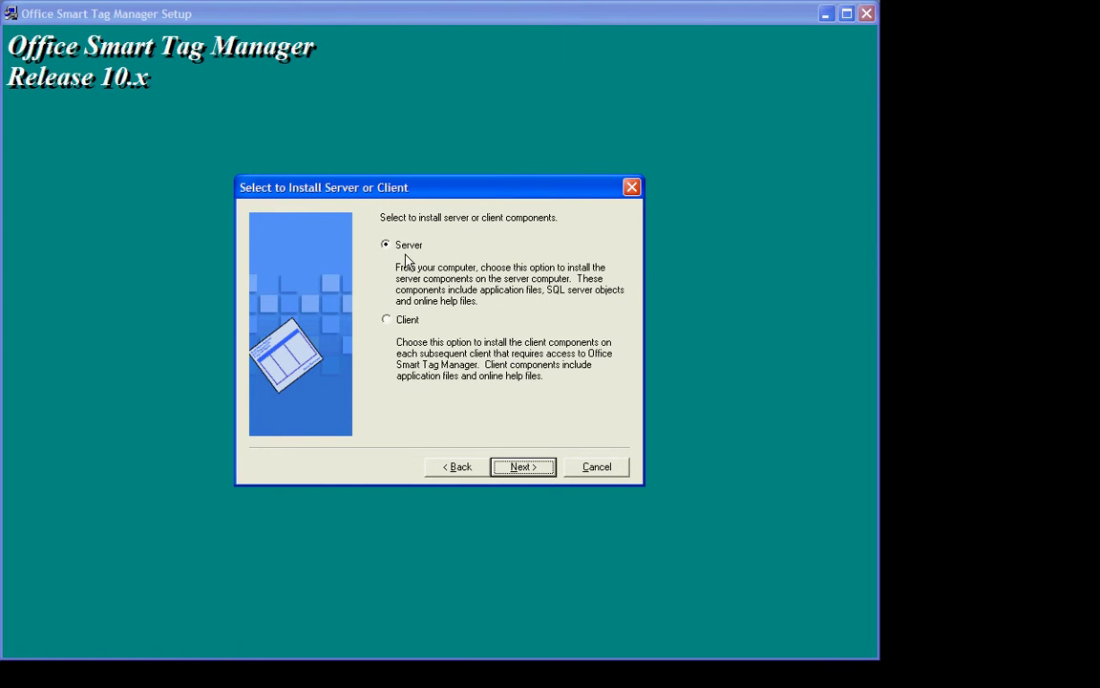
{"action": "left_click", "coordinate": [521, 468]}
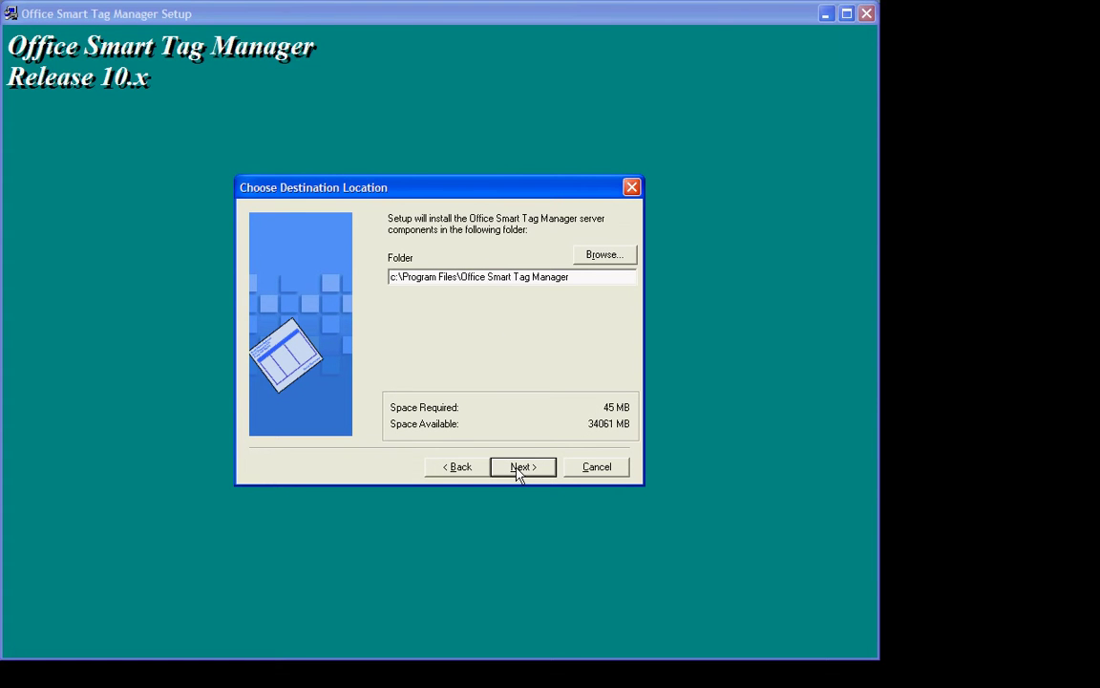
{"action": "left_click", "coordinate": [519, 471]}
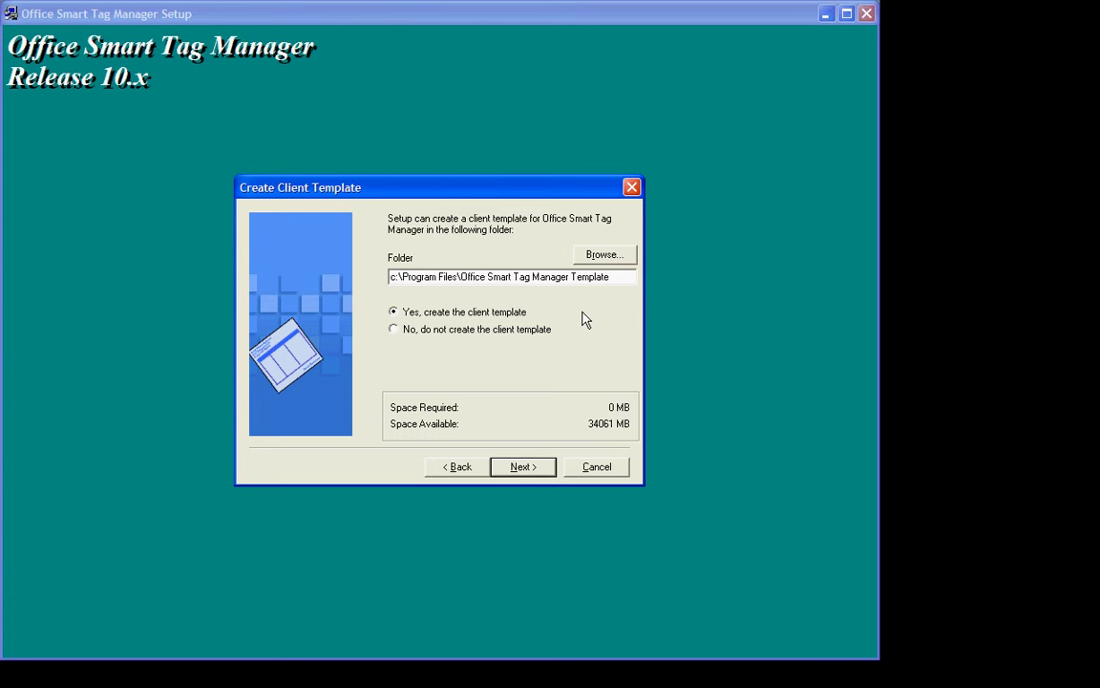
{"action": "left_click", "coordinate": [528, 468]}
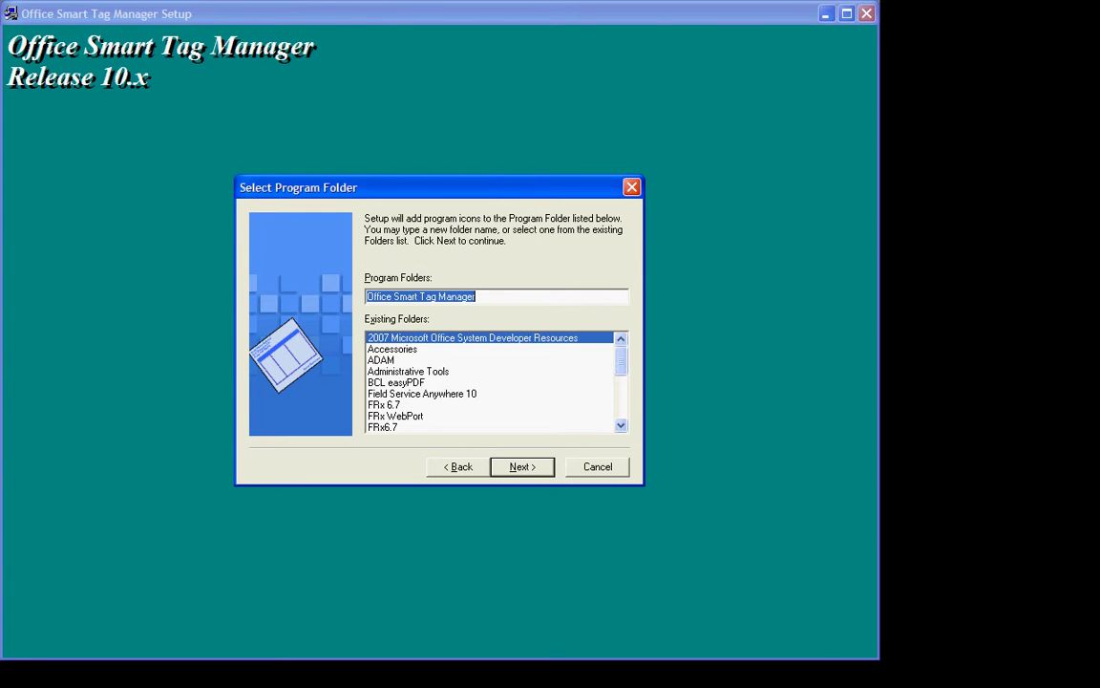
{"action": "left_click", "coordinate": [524, 468]}
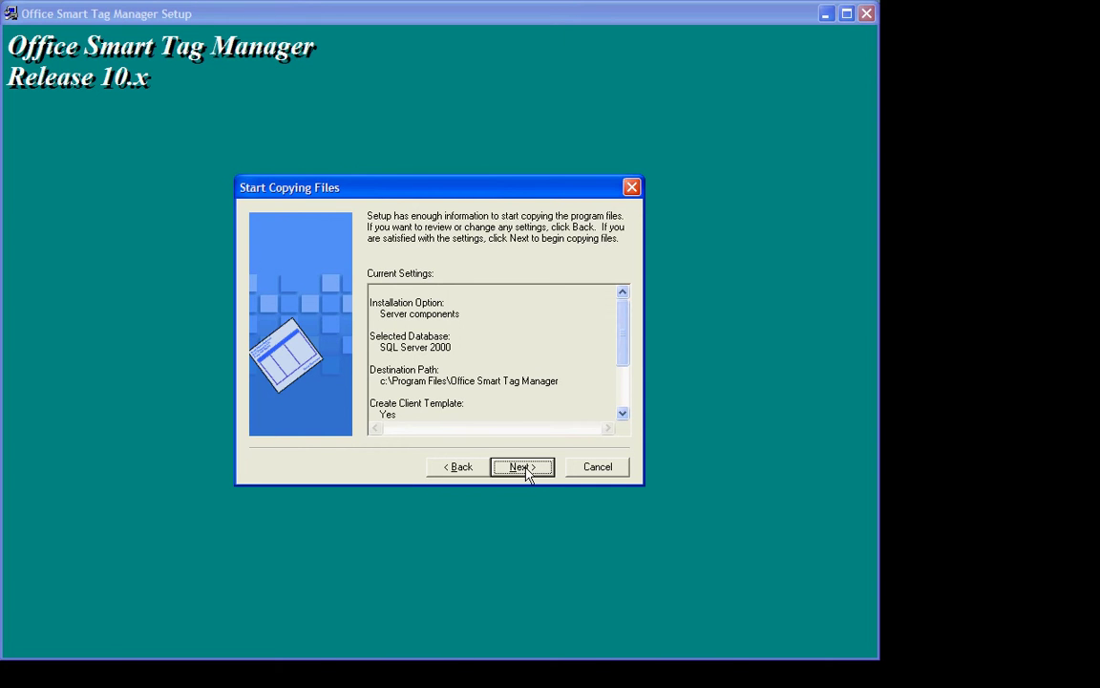
Step: Submit the SQL connection for DS-SRV-01, overwrite existing database objects, and clear View the Readme
{"action": "left_click", "coordinate": [523, 467]}
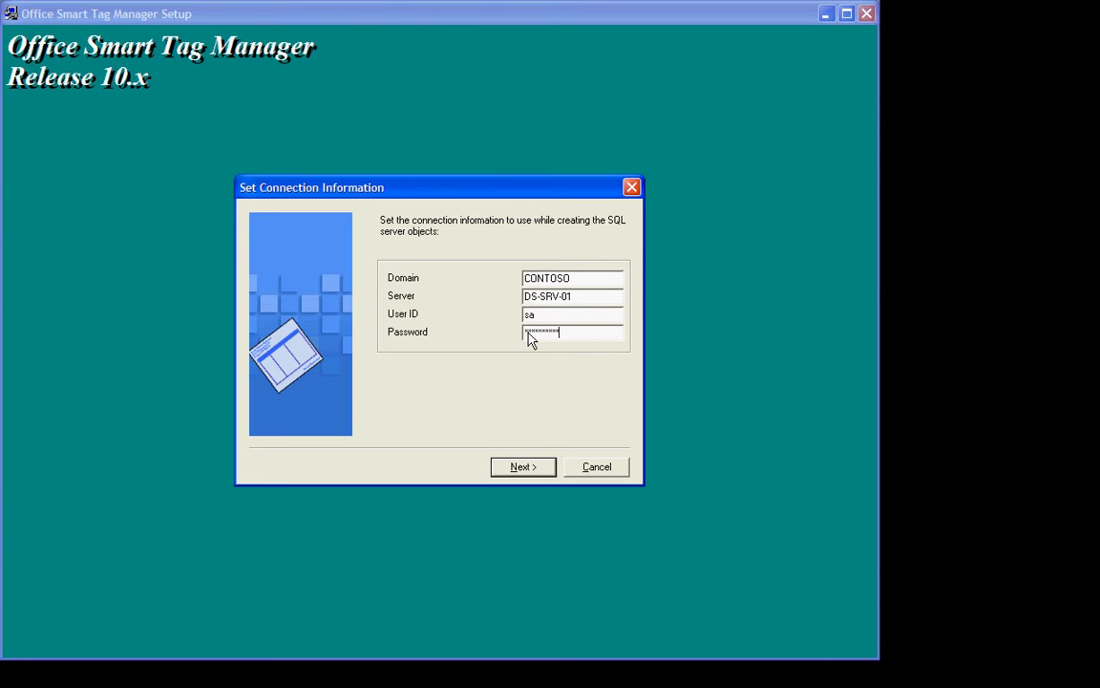
{"action": "left_click", "coordinate": [523, 468]}
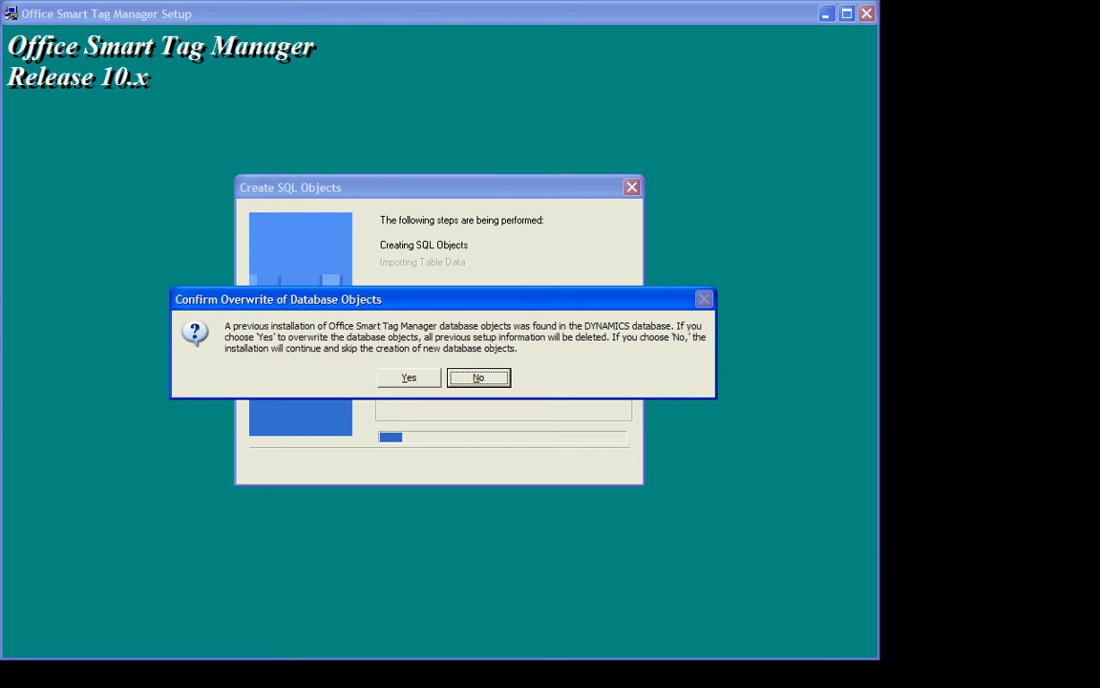
{"action": "left_click", "coordinate": [410, 380]}
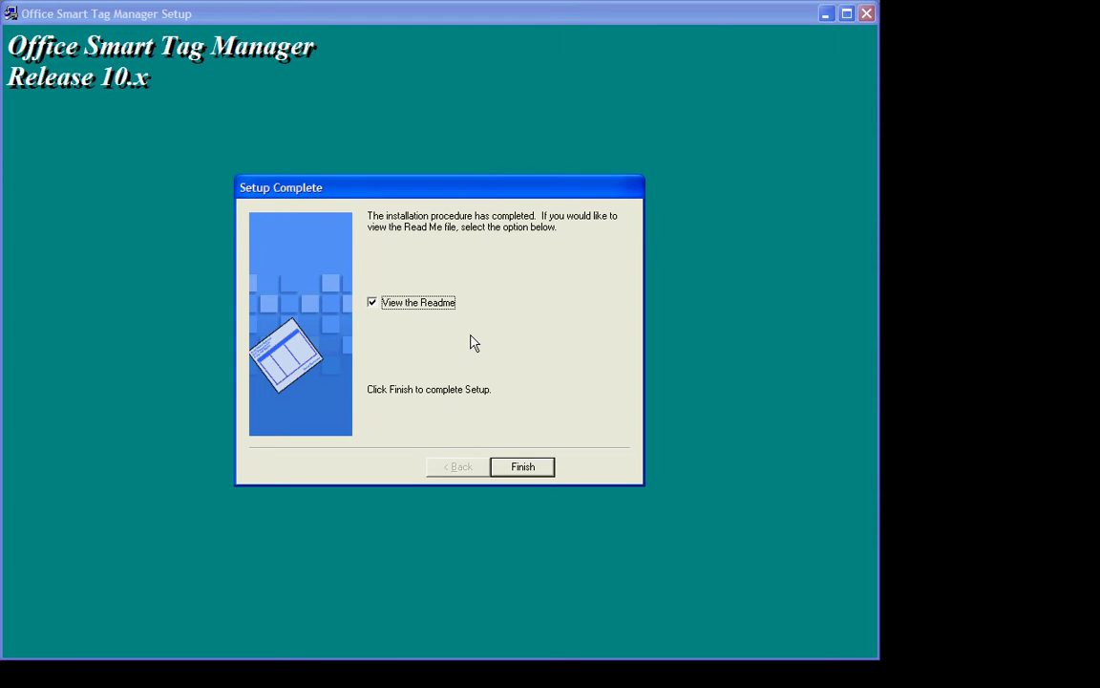
{"action": "left_click", "coordinate": [372, 302]}
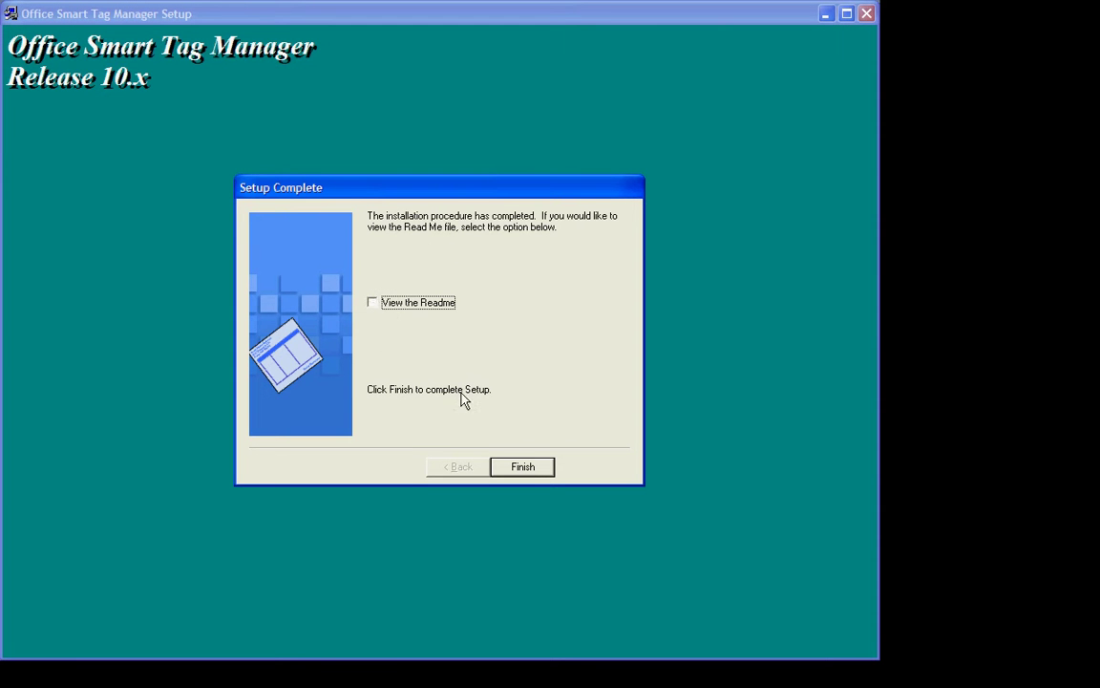
Step: Finish the server setup and expand Program Files in Explorer's folder tree
{"action": "left_click", "coordinate": [533, 474]}
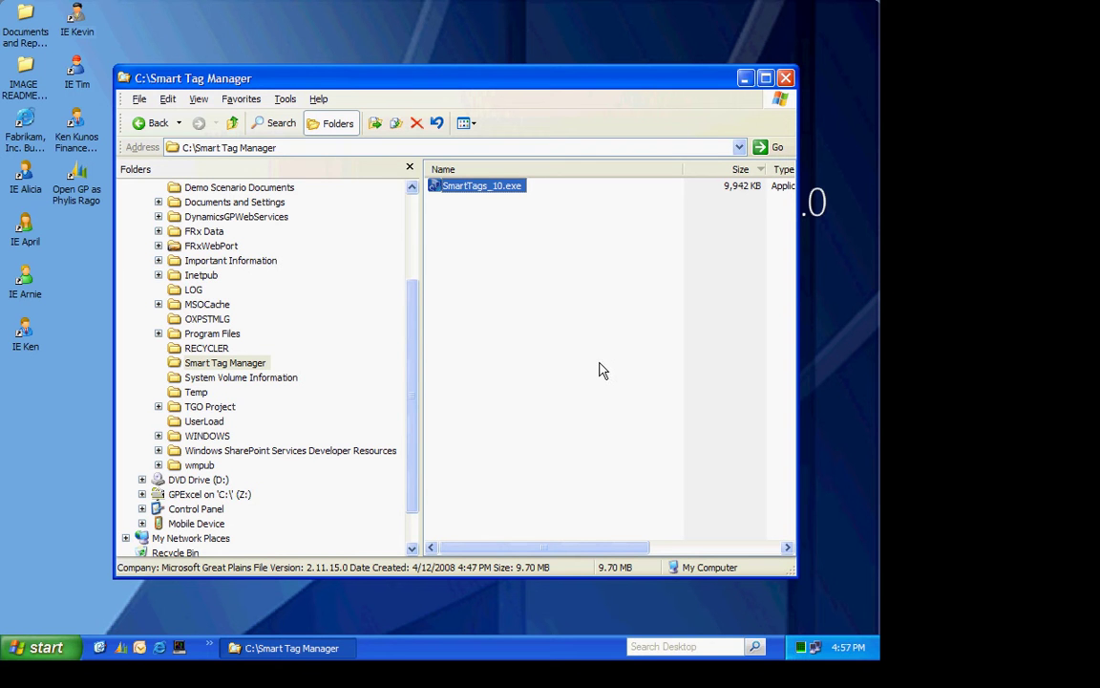
{"action": "left_click", "coordinate": [413, 217]}
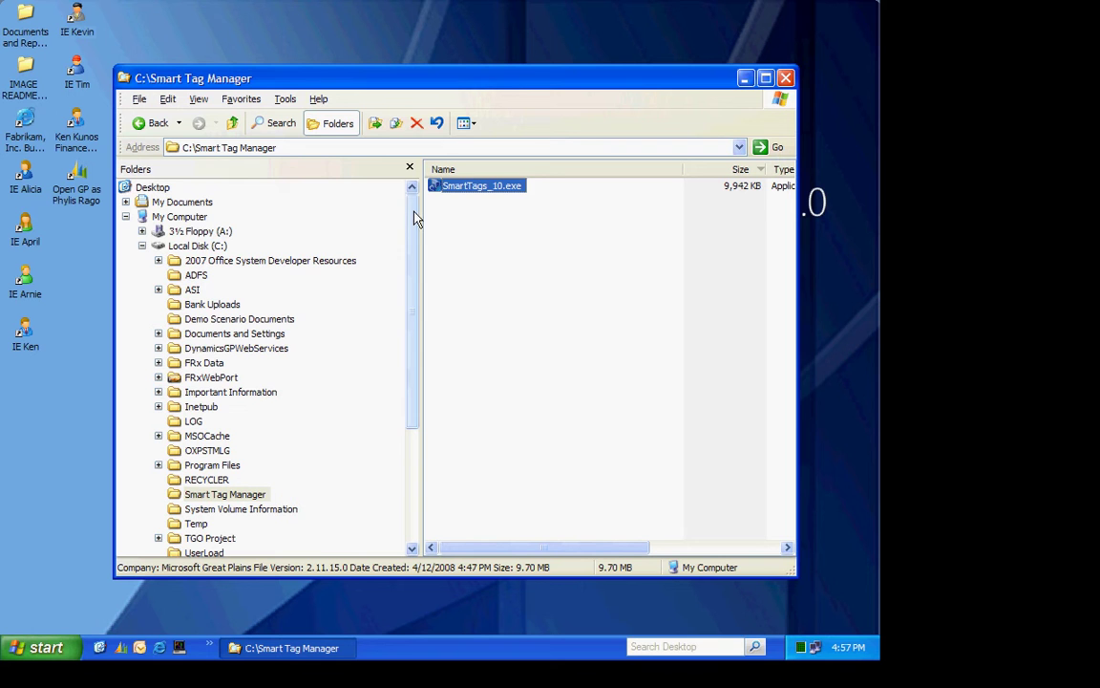
{"action": "left_click", "coordinate": [158, 465]}
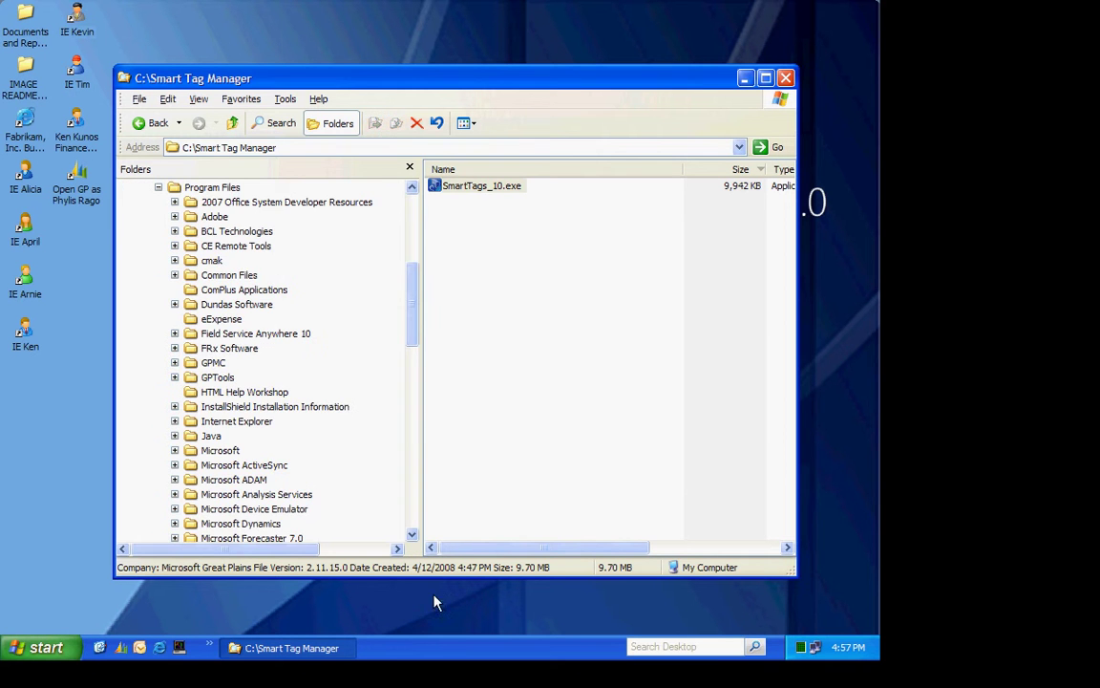
{"action": "left_click", "coordinate": [414, 510]}
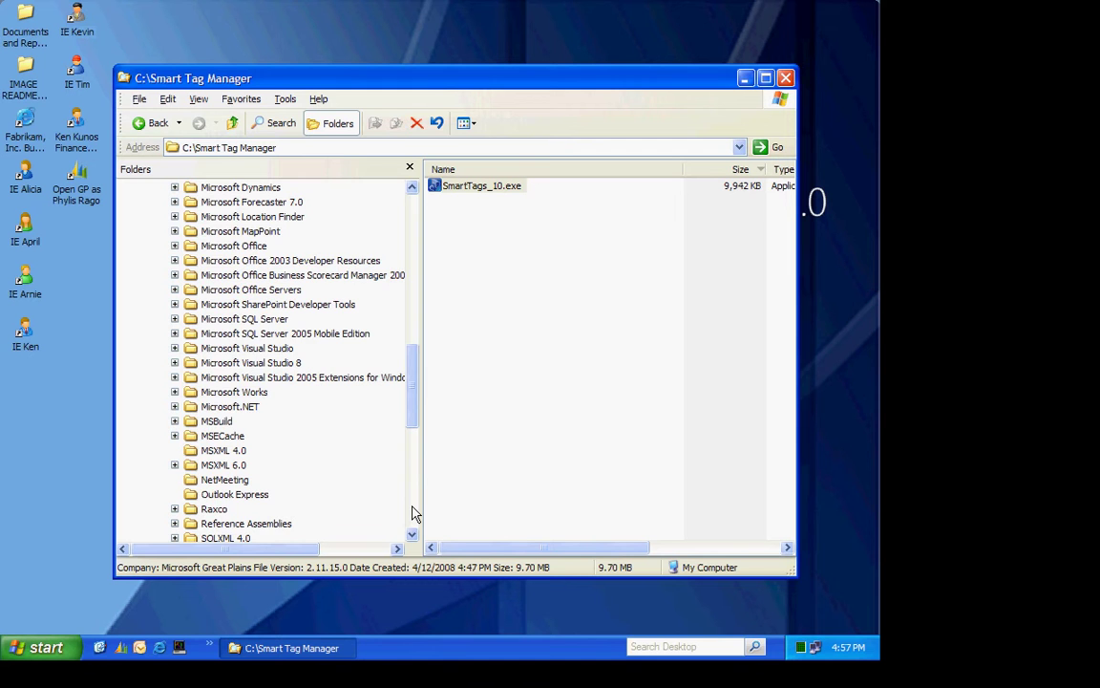
{"action": "left_click", "coordinate": [414, 512]}
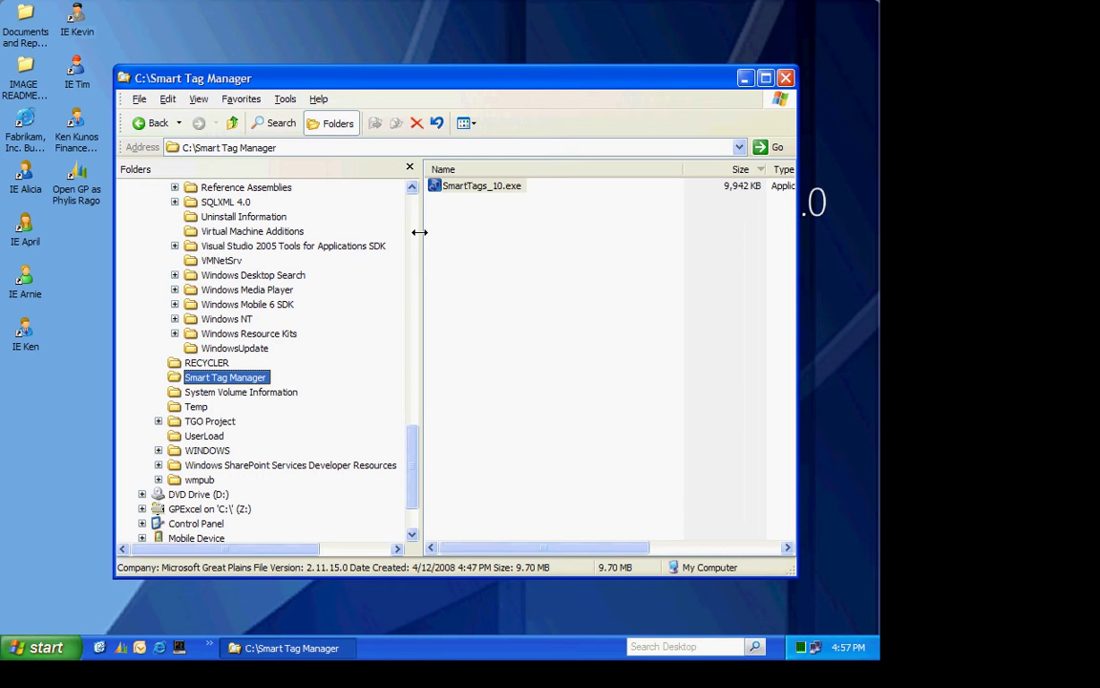
Step: Refresh the folder tree and select Setup.exe in the Office Smart Tag Manager Template folder
{"action": "left_click", "coordinate": [198, 99]}
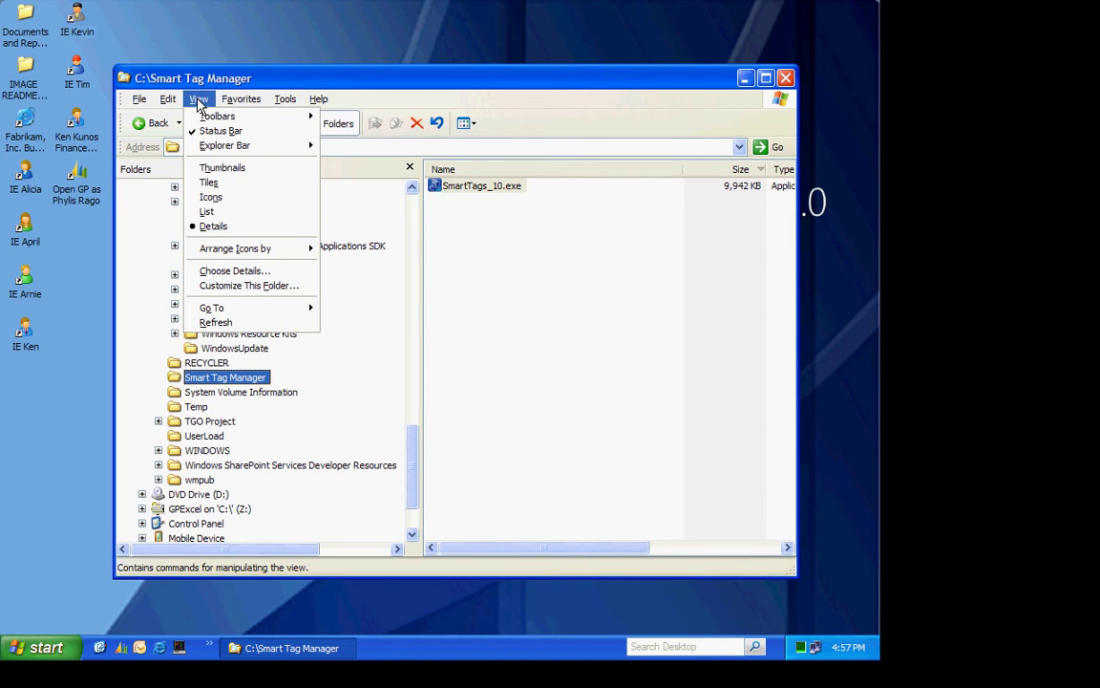
{"action": "left_click", "coordinate": [227, 322]}
{"action": "scroll", "coordinate": [321, 333], "scroll_direction": "up", "scroll_amount": 3}
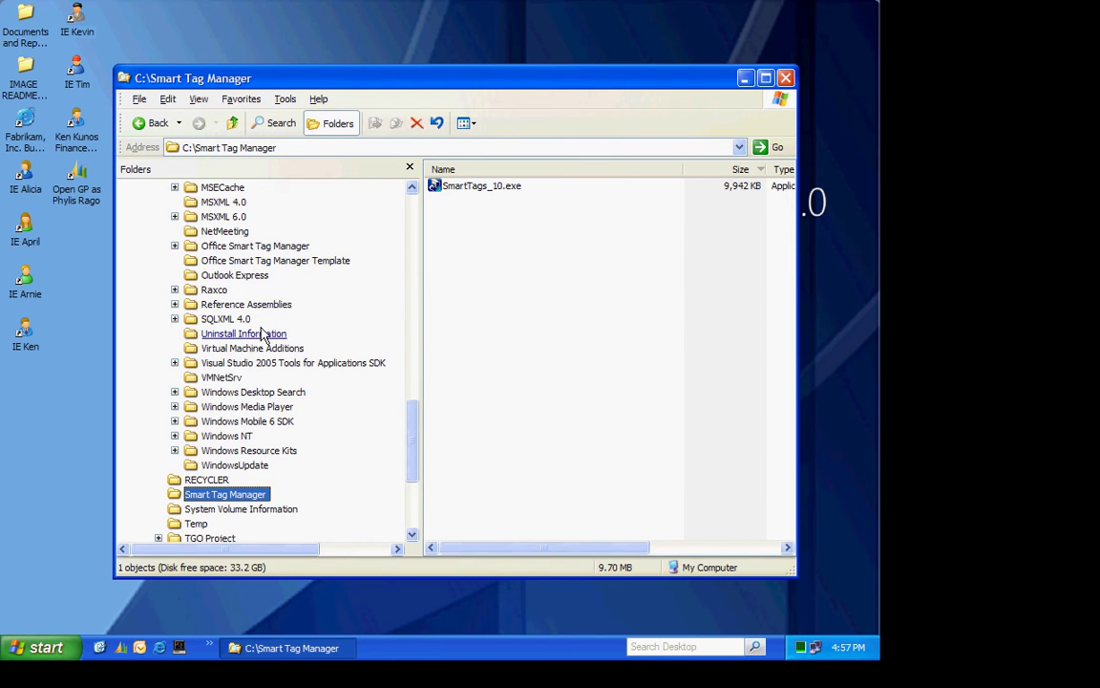
{"action": "left_click", "coordinate": [215, 246]}
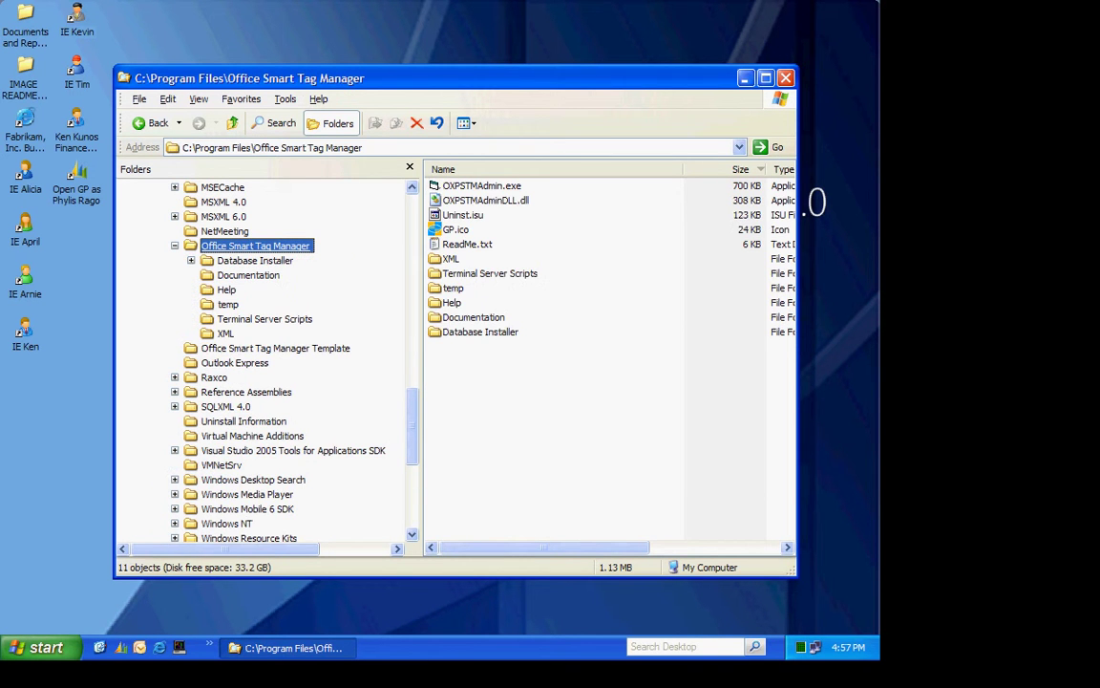
{"action": "left_click", "coordinate": [236, 350]}
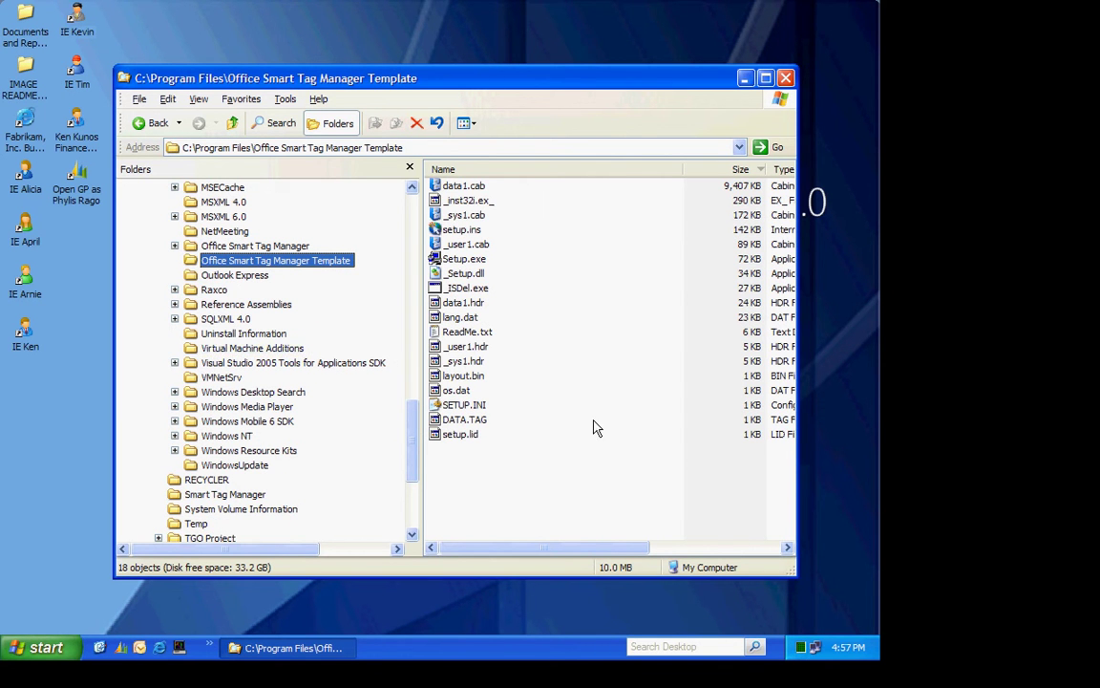
{"action": "left_click", "coordinate": [447, 261]}
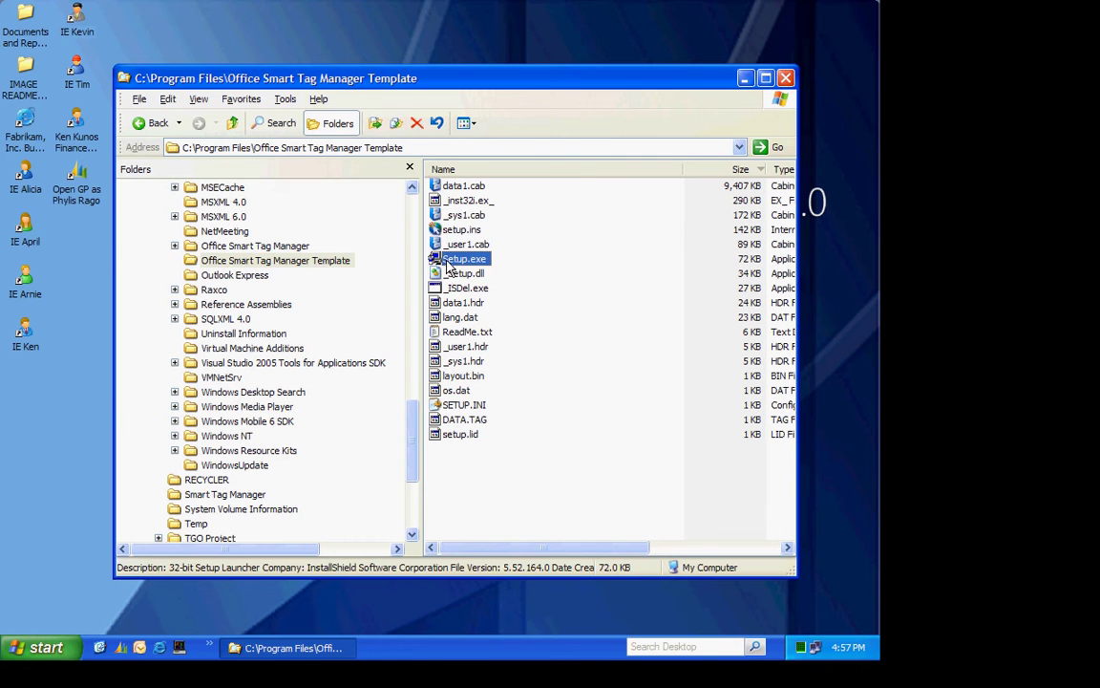
Step: Install the client components to c:\Program Files\Office Smart Tag Manager using server DS-SRV-01, readme unchecked
{"action": "double_click", "coordinate": [449, 261]}
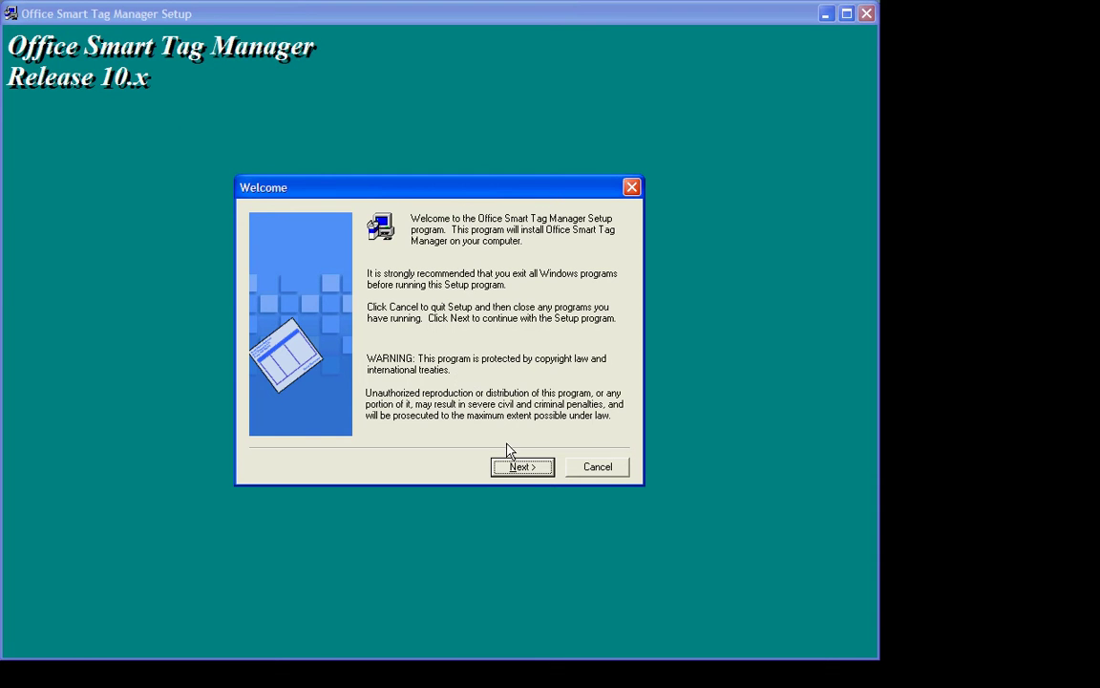
{"action": "left_click", "coordinate": [521, 471]}
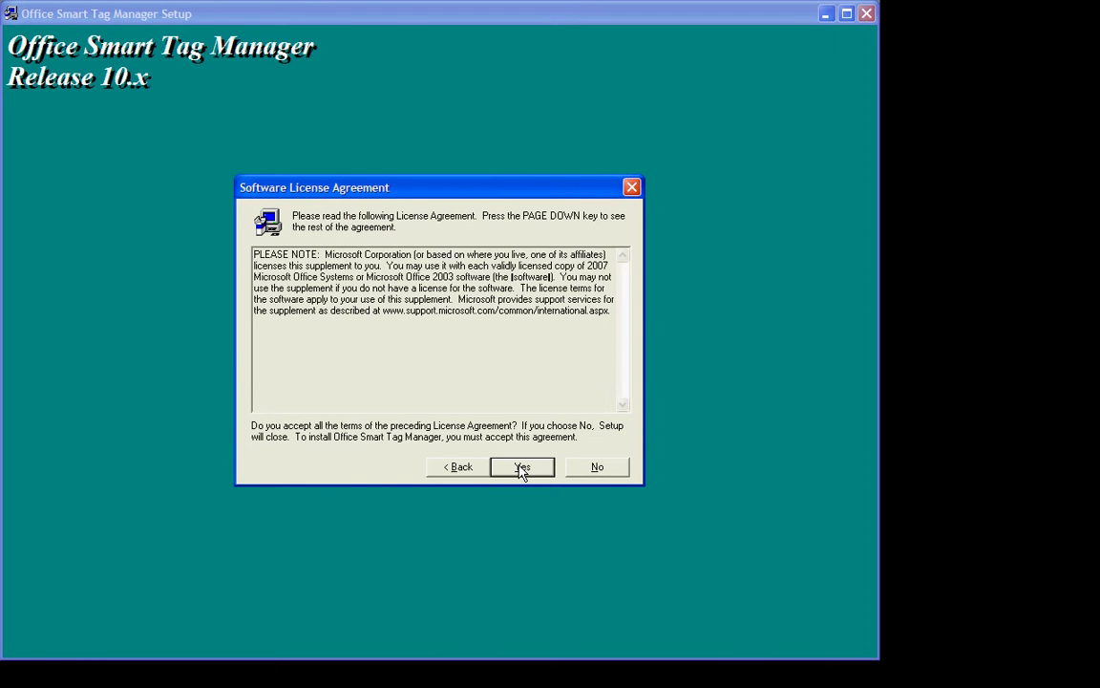
{"action": "left_click", "coordinate": [522, 468]}
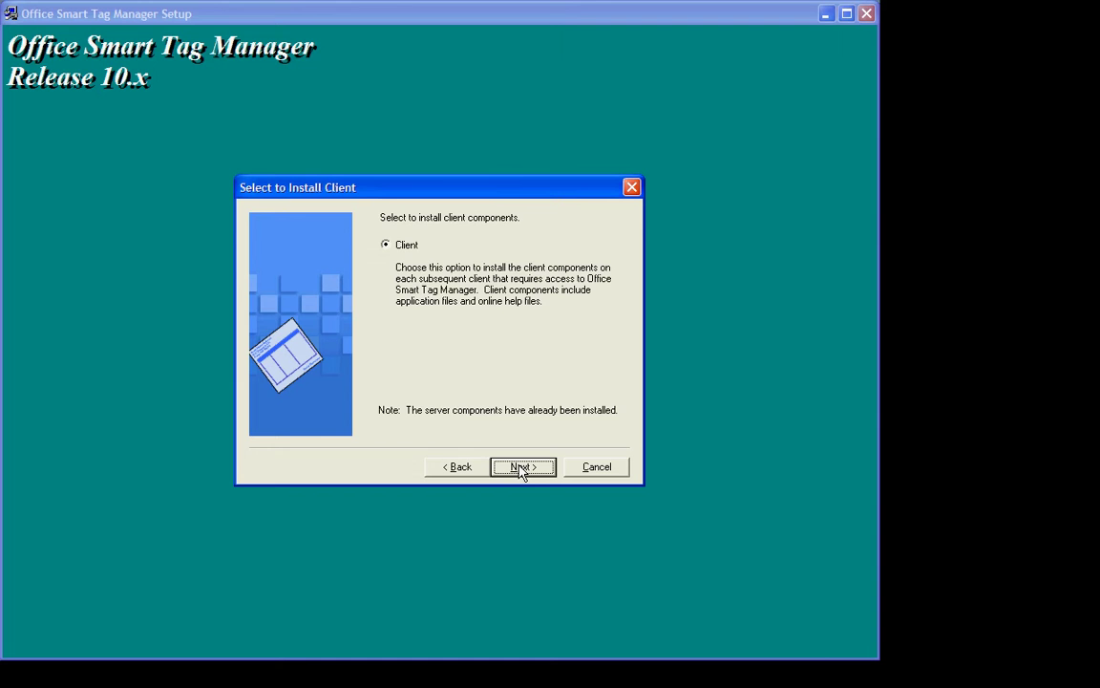
{"action": "left_click", "coordinate": [521, 468]}
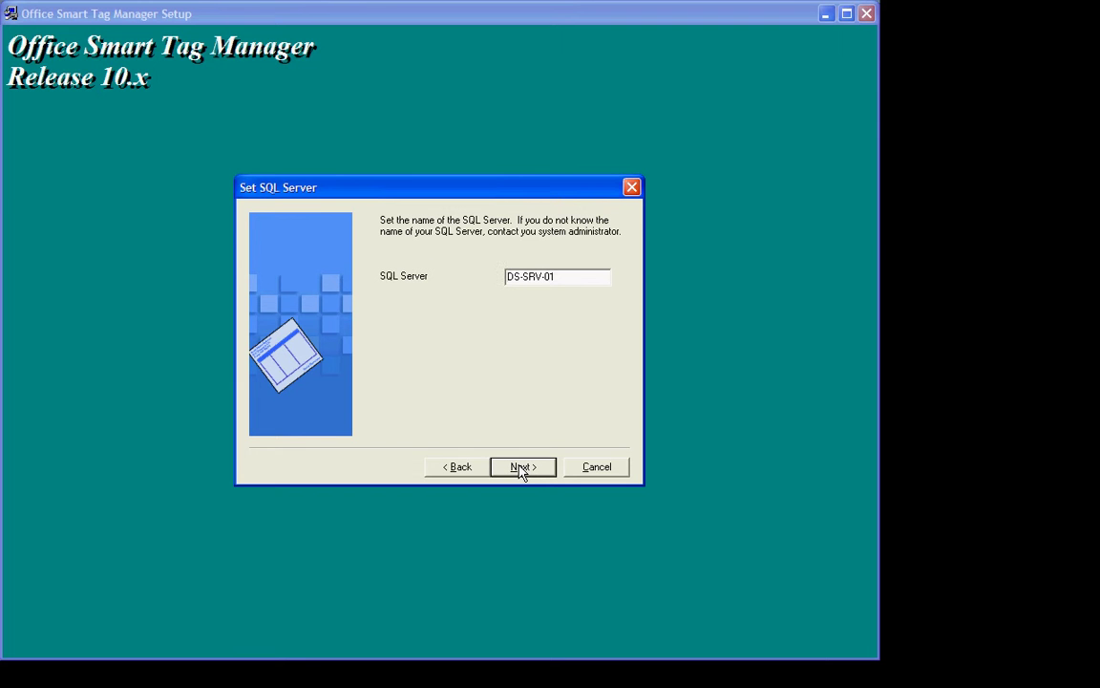
{"action": "left_click", "coordinate": [521, 468]}
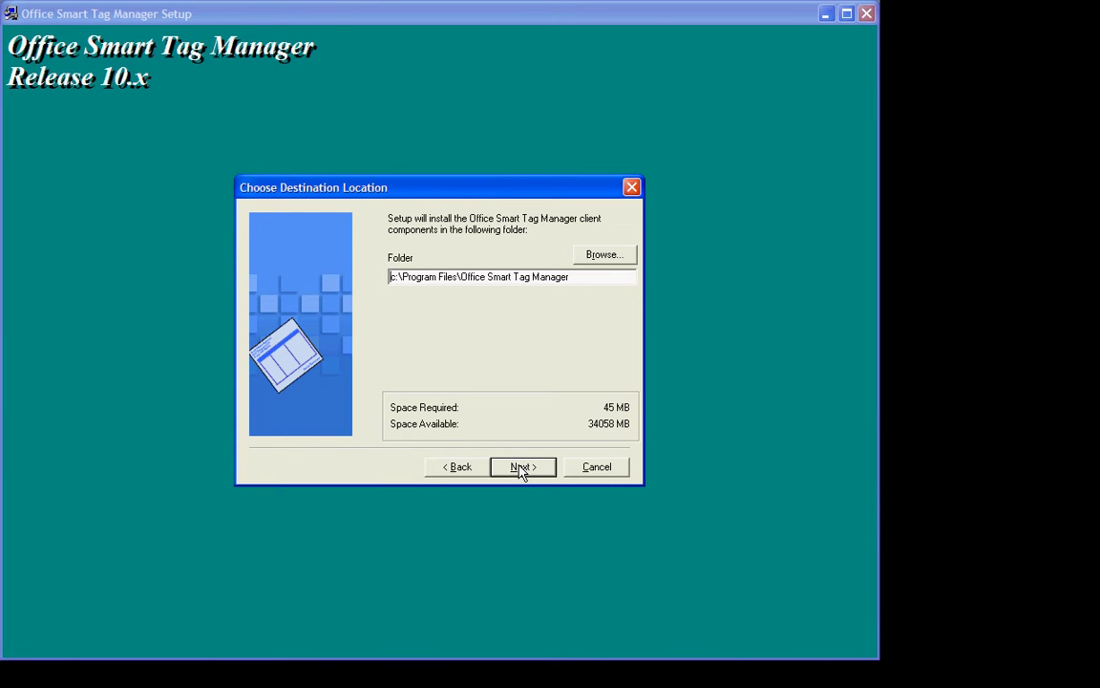
{"action": "left_click", "coordinate": [521, 468]}
{"action": "left_click", "coordinate": [521, 468]}
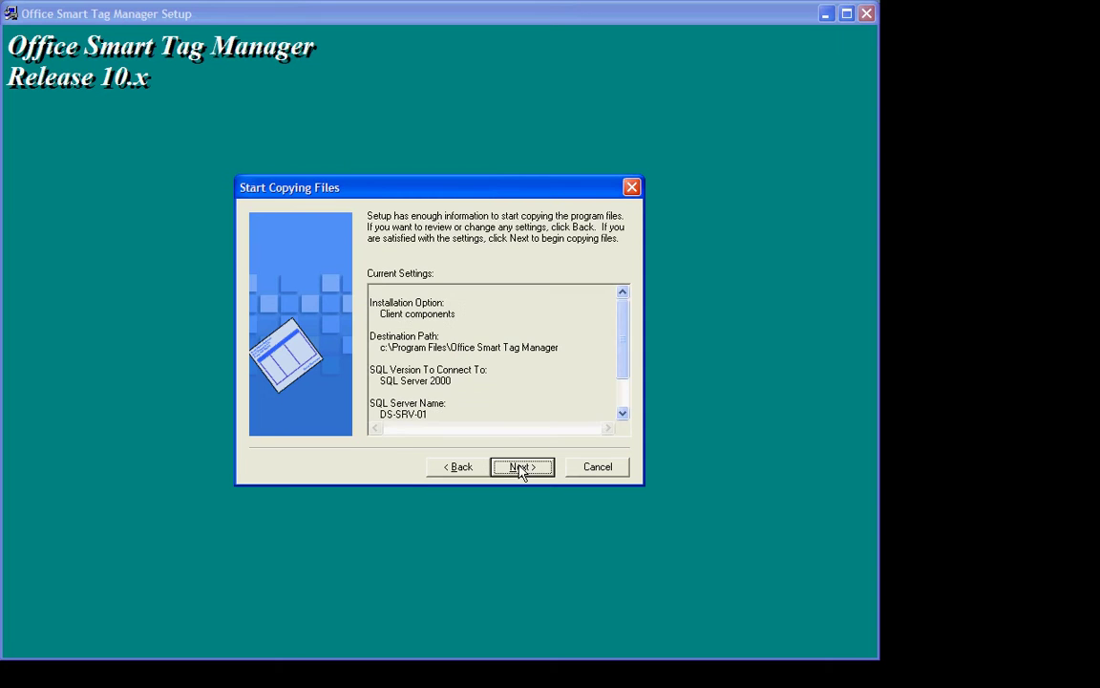
{"action": "left_click", "coordinate": [521, 468]}
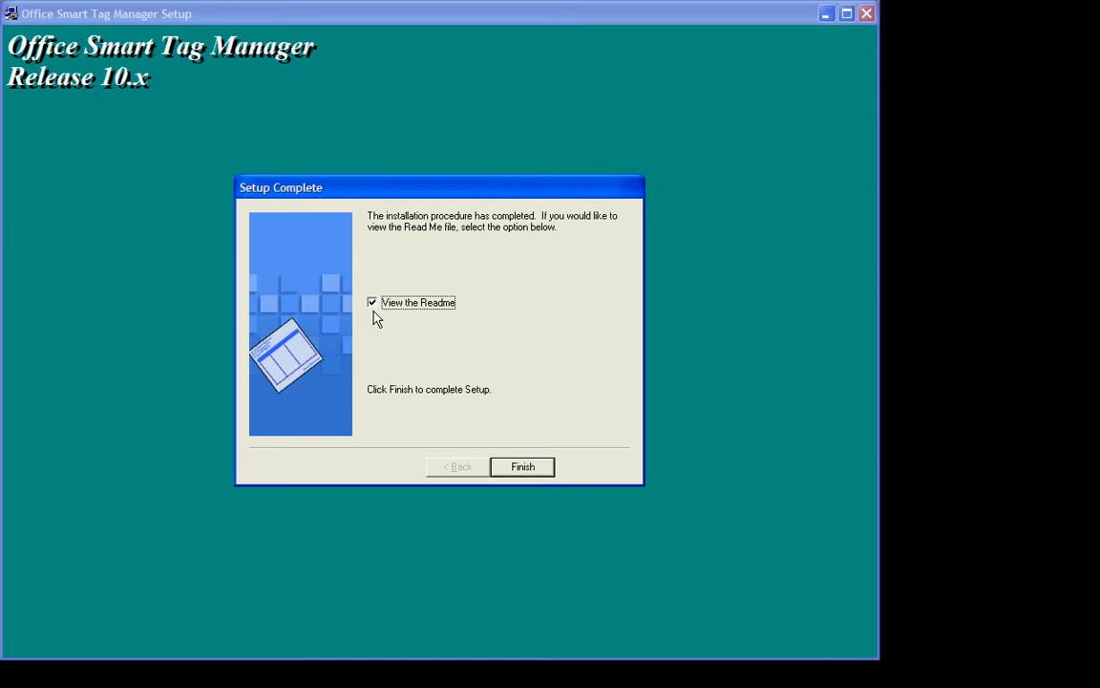
{"action": "left_click", "coordinate": [373, 304]}
Step: Finish client setup, close Explorer, and launch Office Smart Tag Manager Administration from All Programs
{"action": "left_click", "coordinate": [525, 468]}
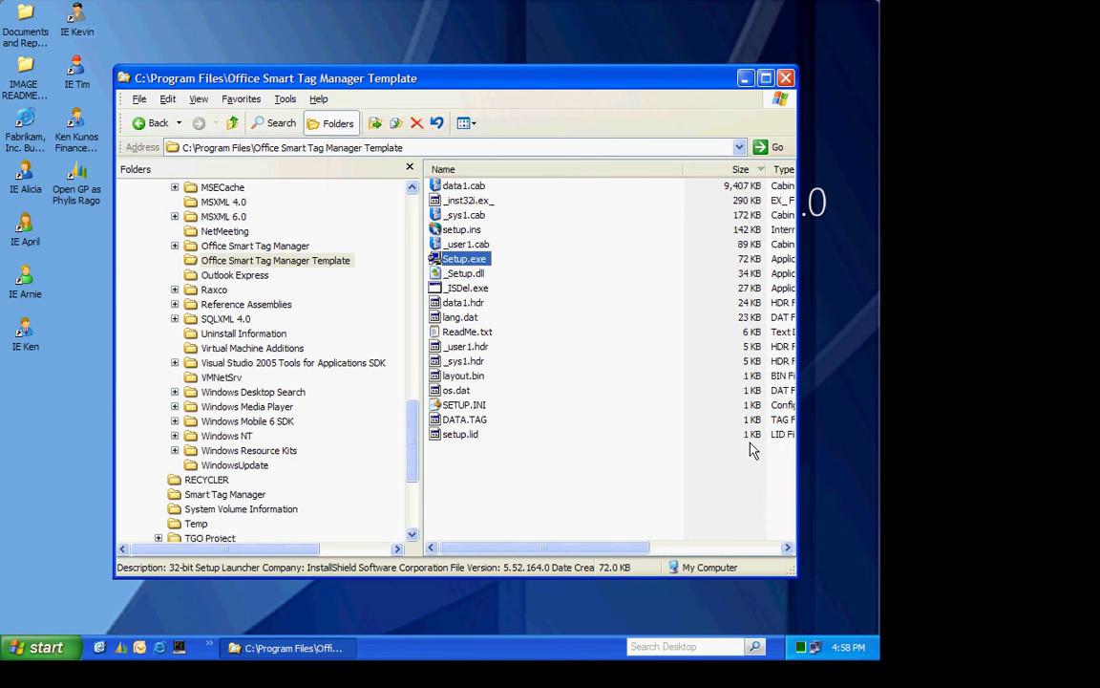
{"action": "left_click", "coordinate": [785, 78]}
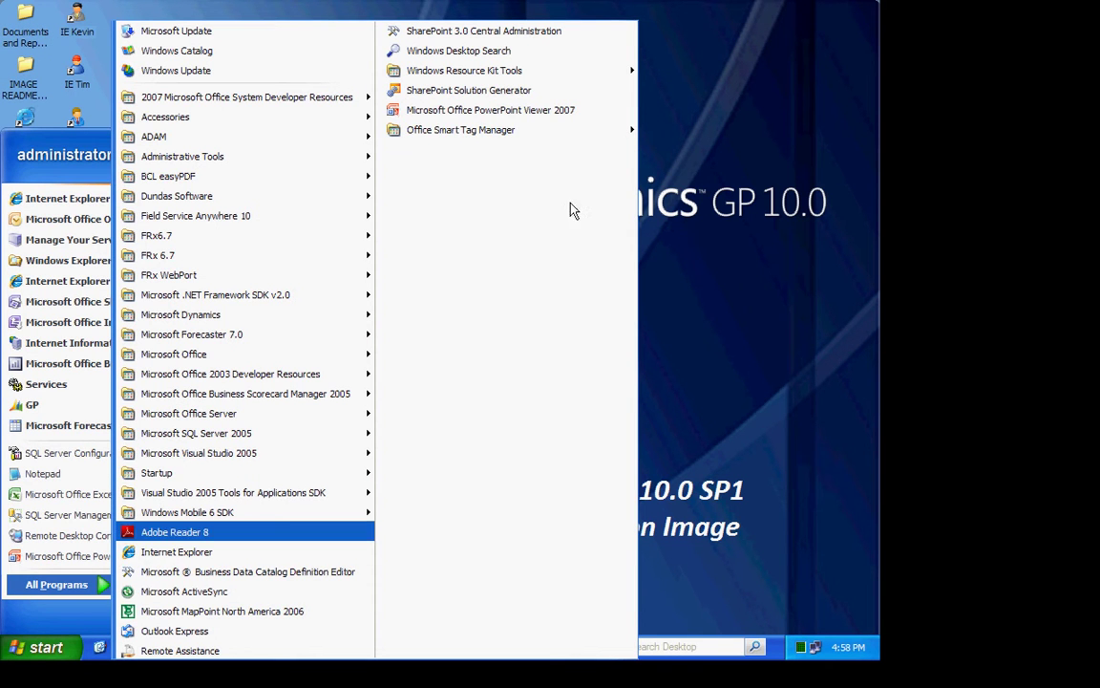
{"action": "mouse_move", "coordinate": [489, 136]}
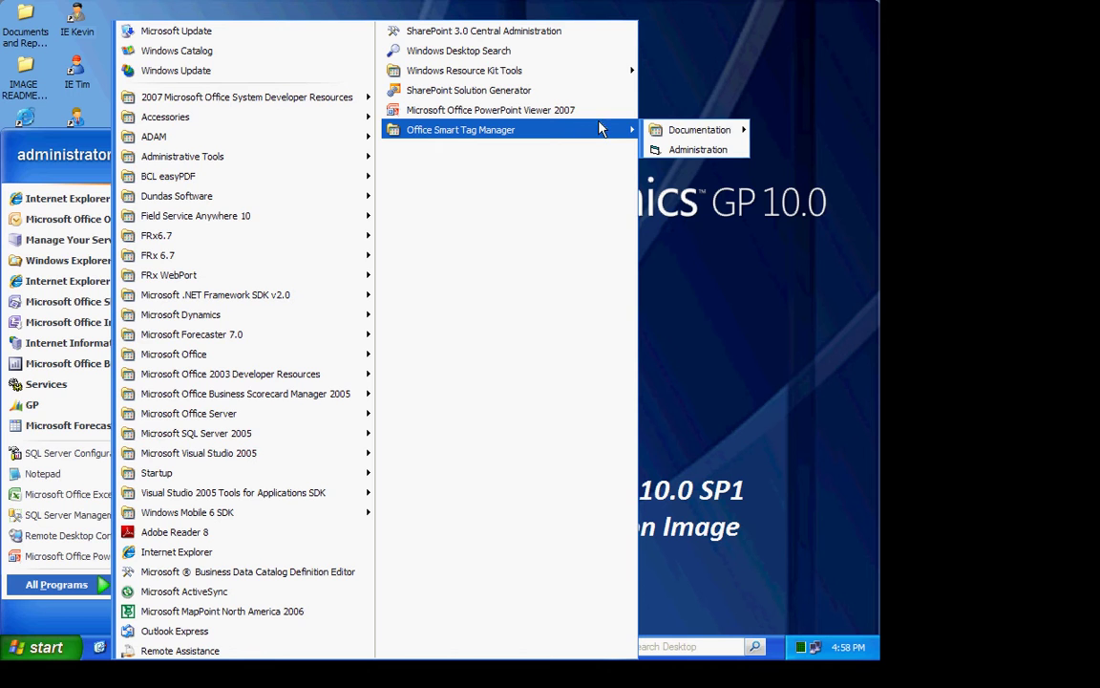
{"action": "left_click", "coordinate": [655, 148]}
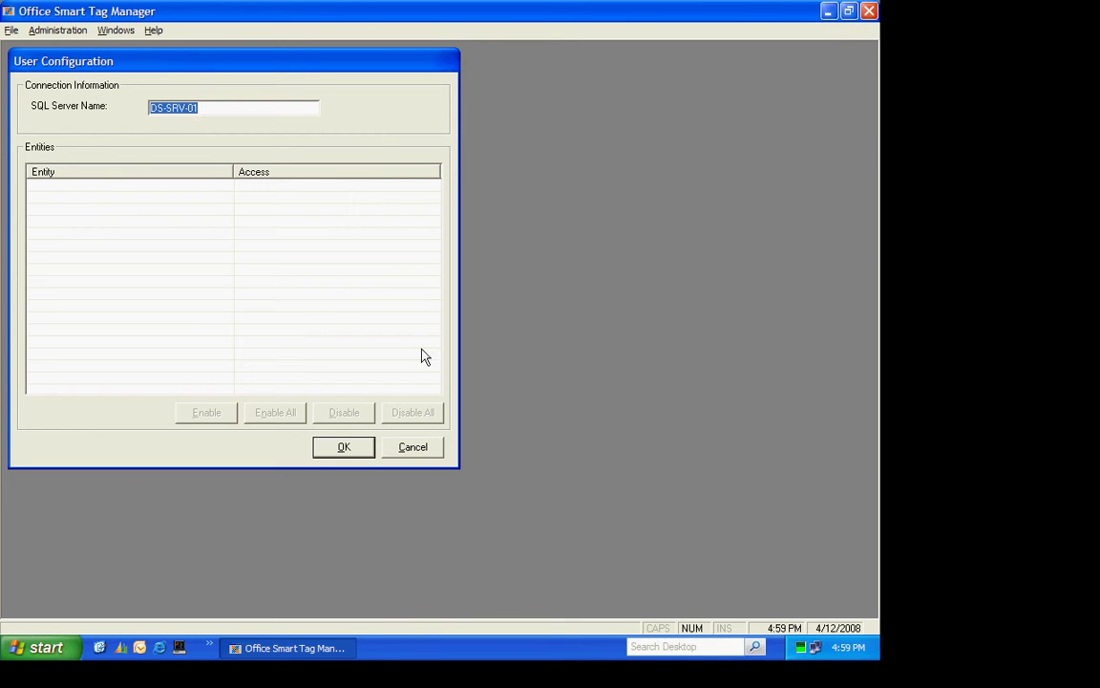
Step: Add the CONTOSO Domain Users group to the Smart Tag Manager group list
{"action": "left_click", "coordinate": [61, 30]}
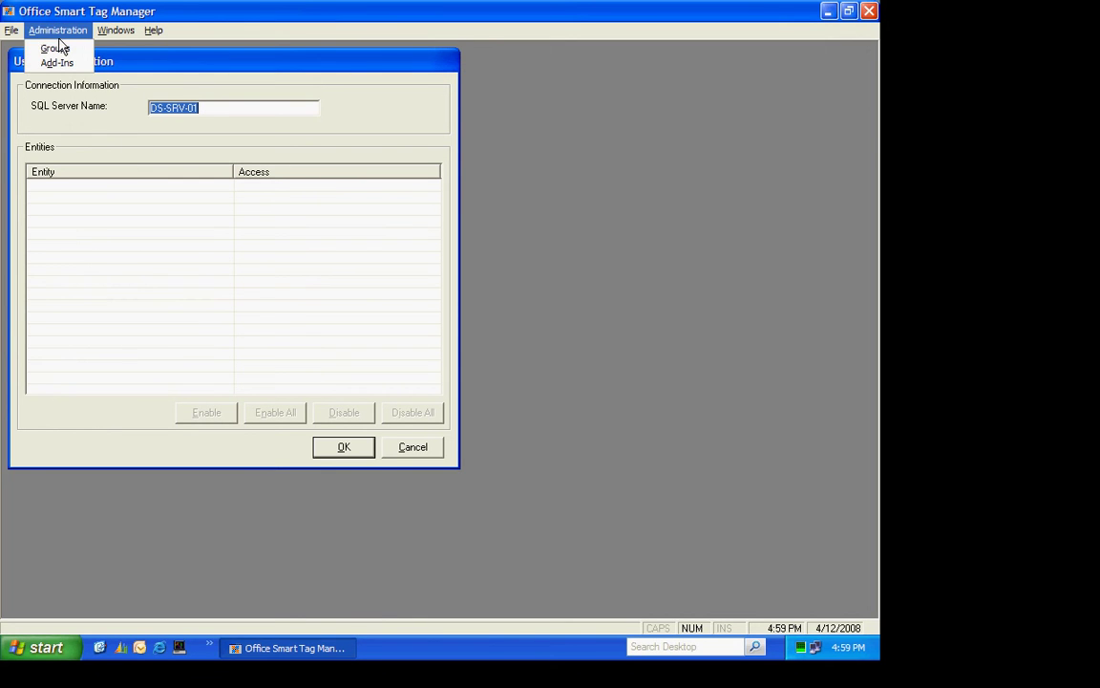
{"action": "left_click", "coordinate": [58, 47]}
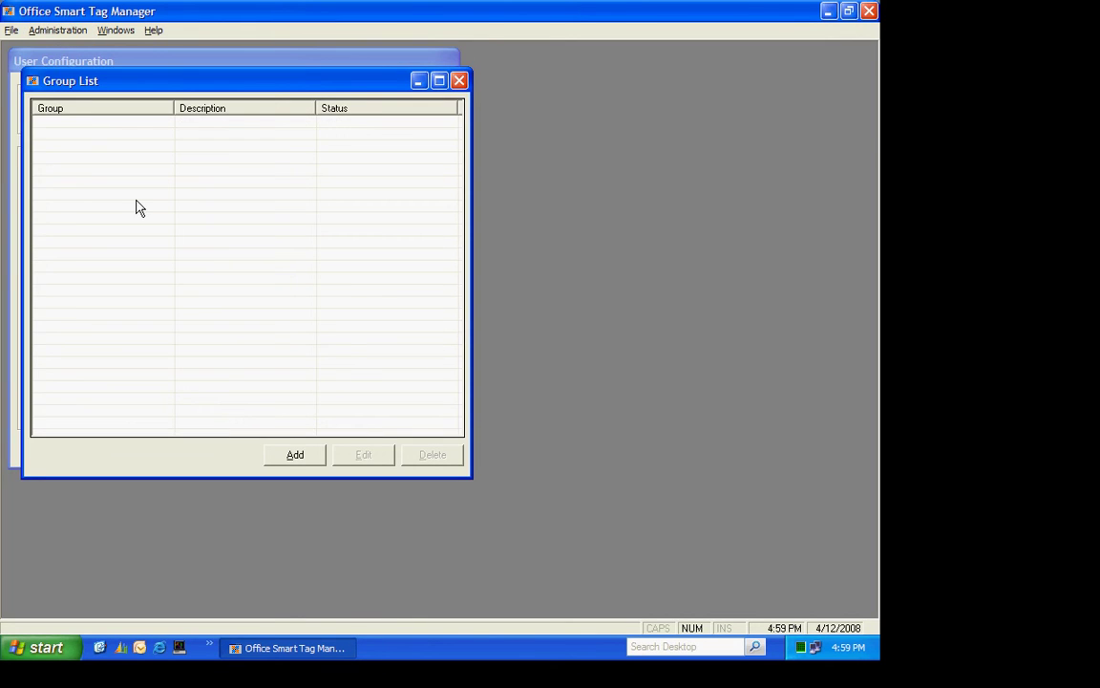
{"action": "left_click", "coordinate": [304, 456]}
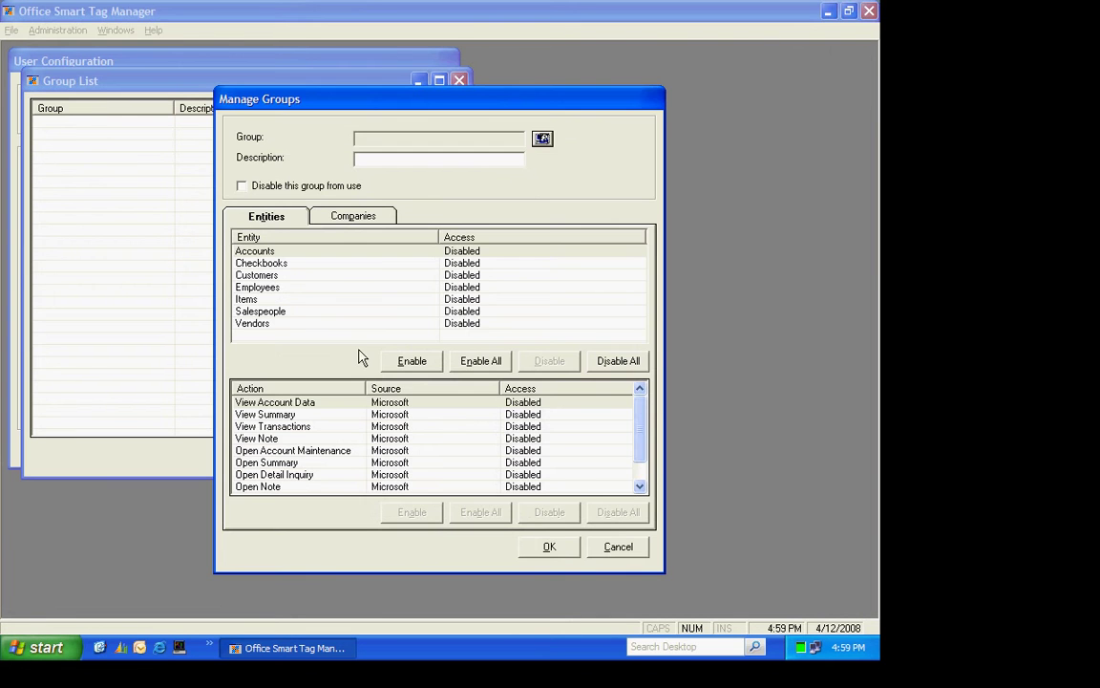
{"action": "left_click", "coordinate": [543, 141]}
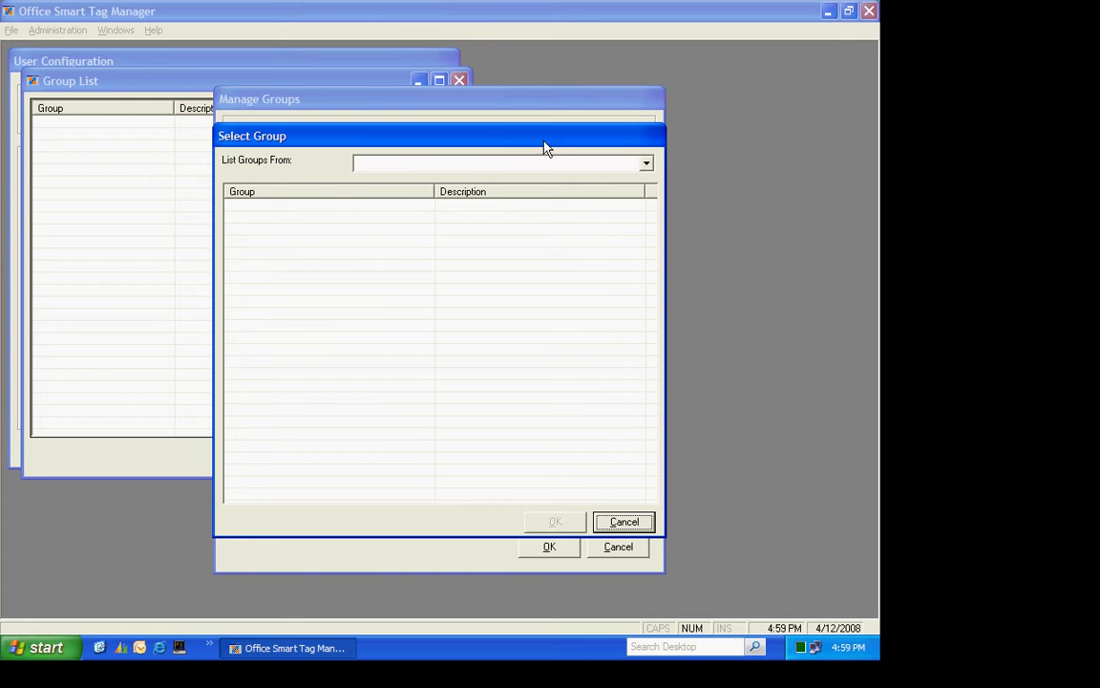
{"action": "left_click", "coordinate": [647, 163]}
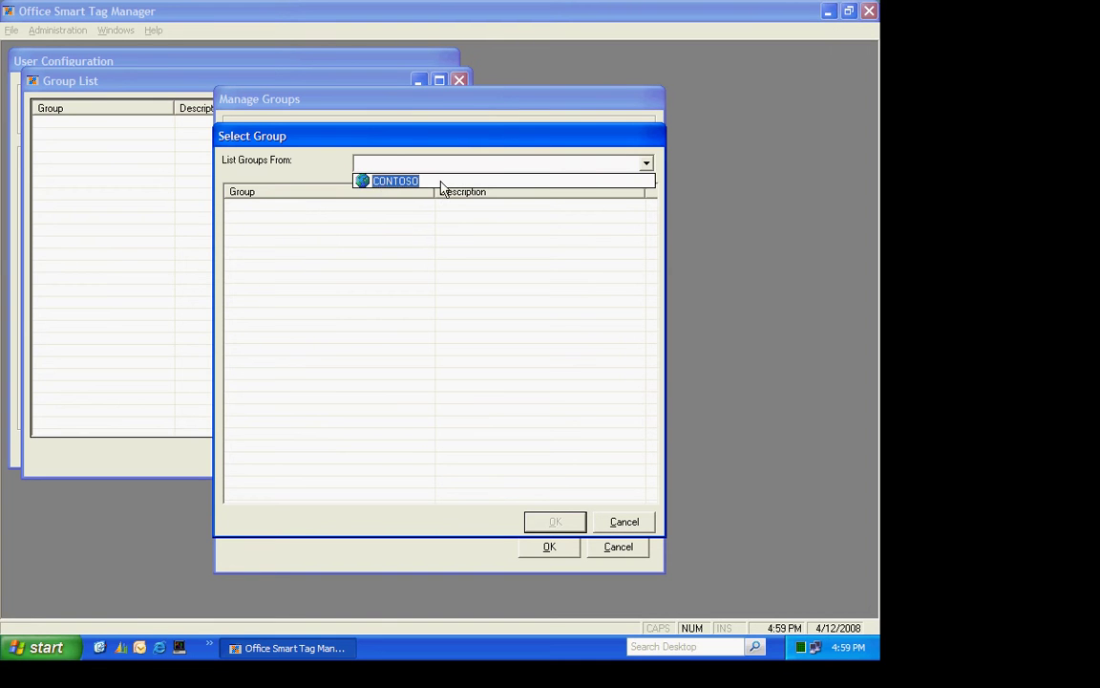
{"action": "left_click", "coordinate": [384, 181]}
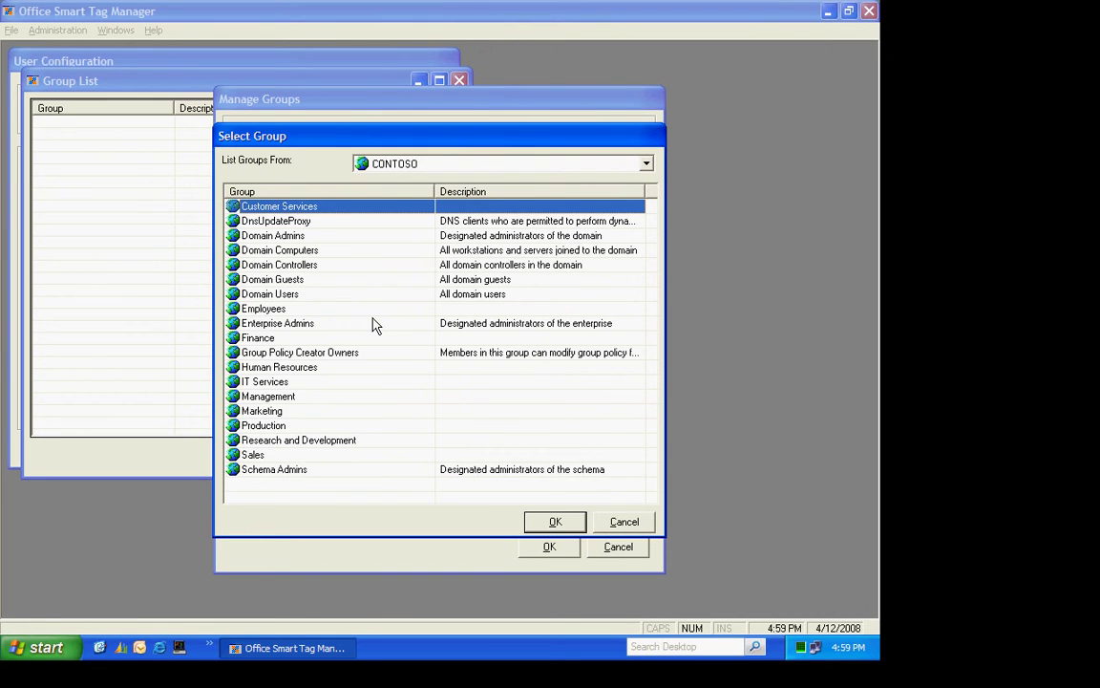
{"action": "left_click", "coordinate": [310, 297]}
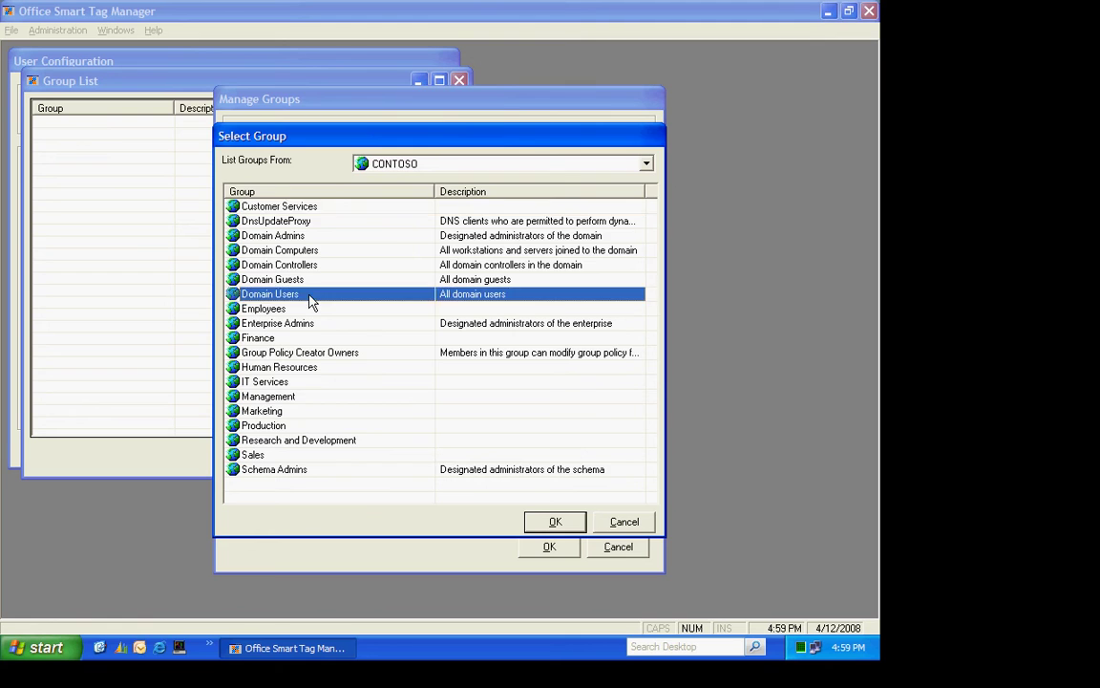
{"action": "double_click", "coordinate": [309, 303]}
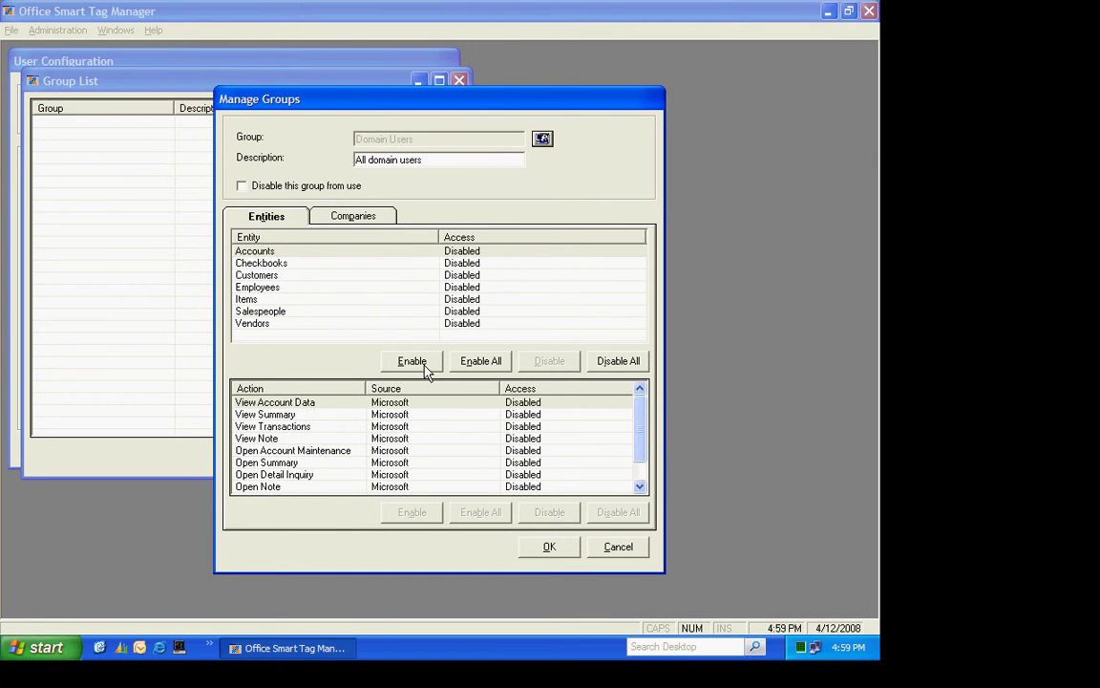
Step: Enable all entities, the Fabrikam, Inc. company, and every Accounts action for Domain Users
{"action": "left_click", "coordinate": [481, 362]}
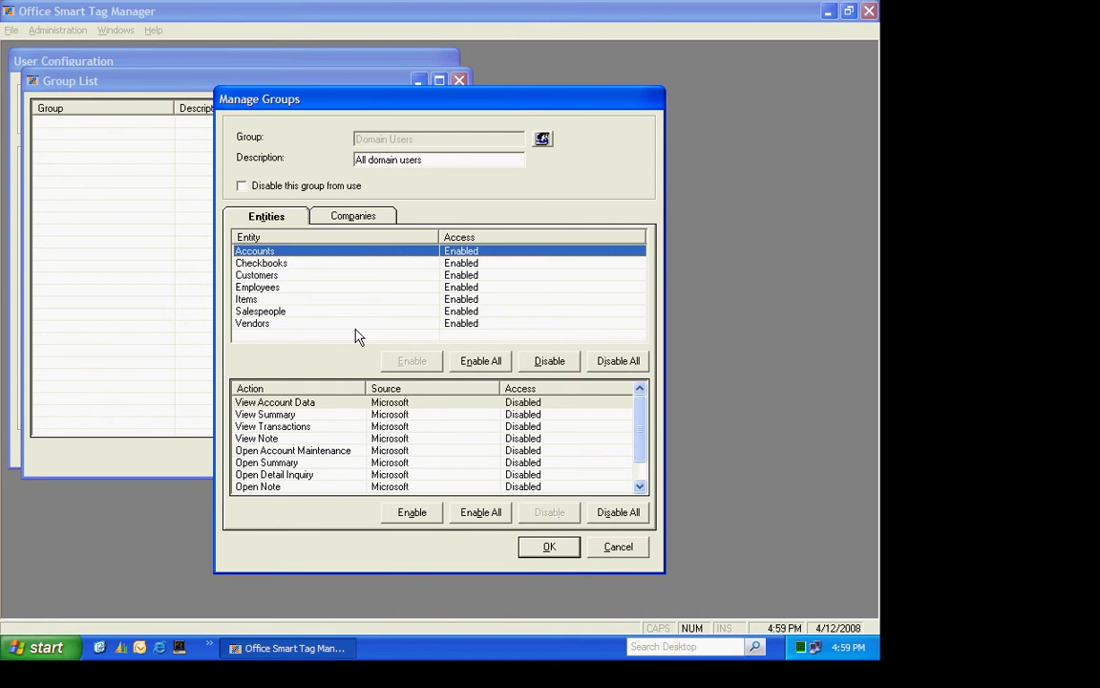
{"action": "left_click", "coordinate": [353, 216]}
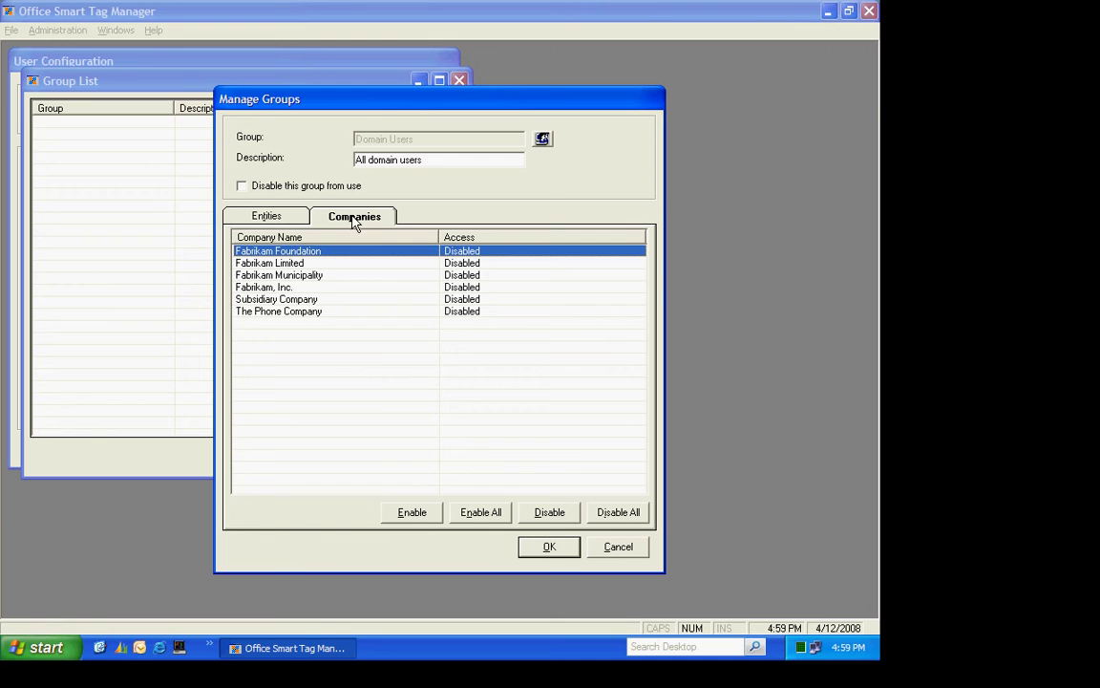
{"action": "left_click", "coordinate": [285, 288]}
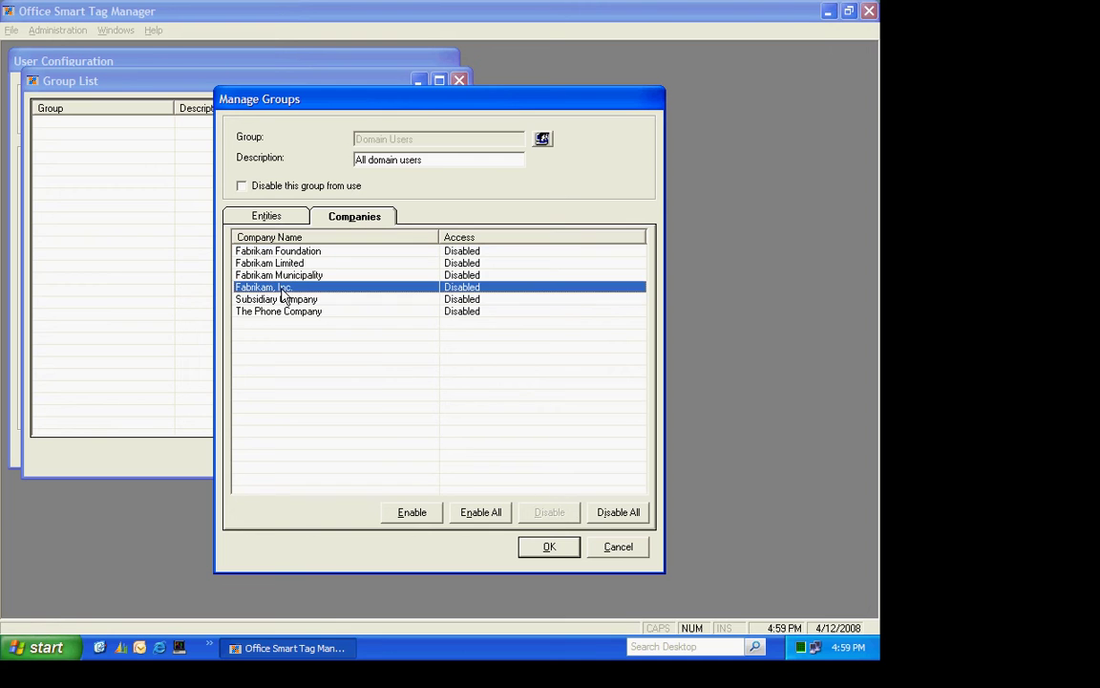
{"action": "left_click", "coordinate": [420, 514]}
{"action": "left_click", "coordinate": [272, 218]}
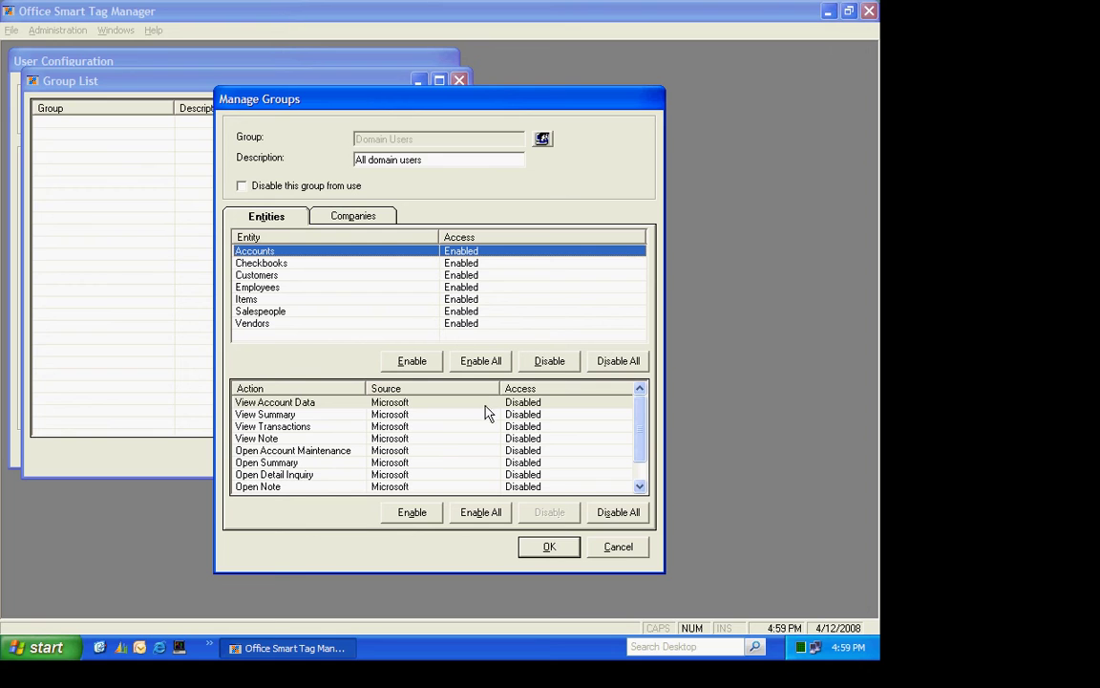
{"action": "left_click", "coordinate": [475, 514]}
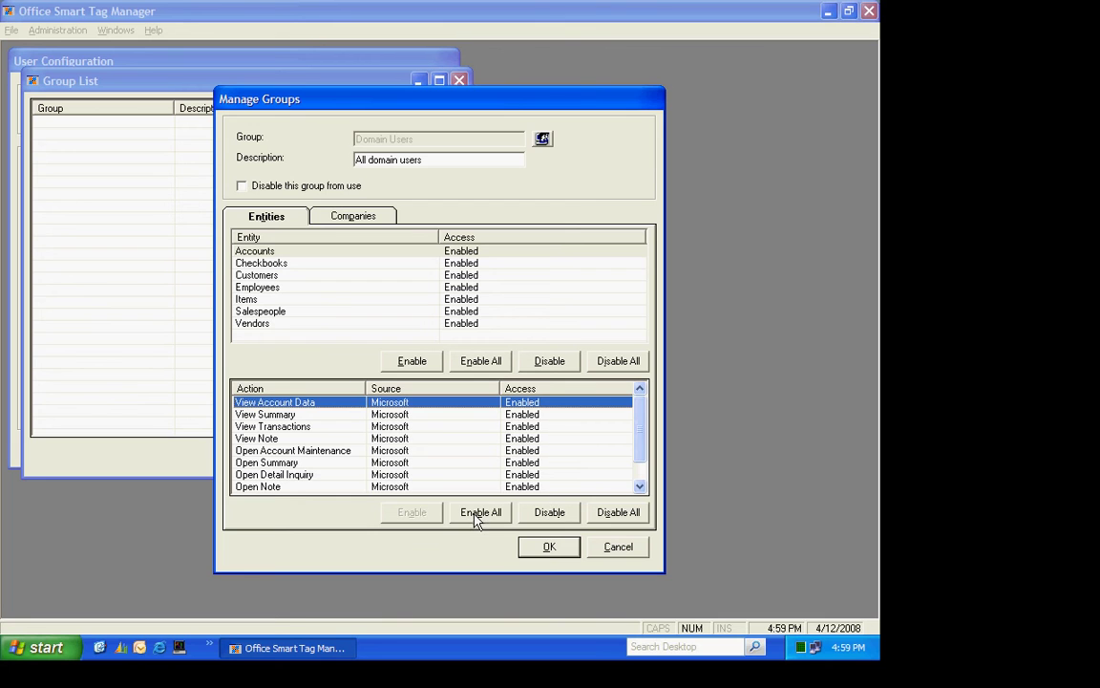
{"action": "left_click", "coordinate": [286, 266]}
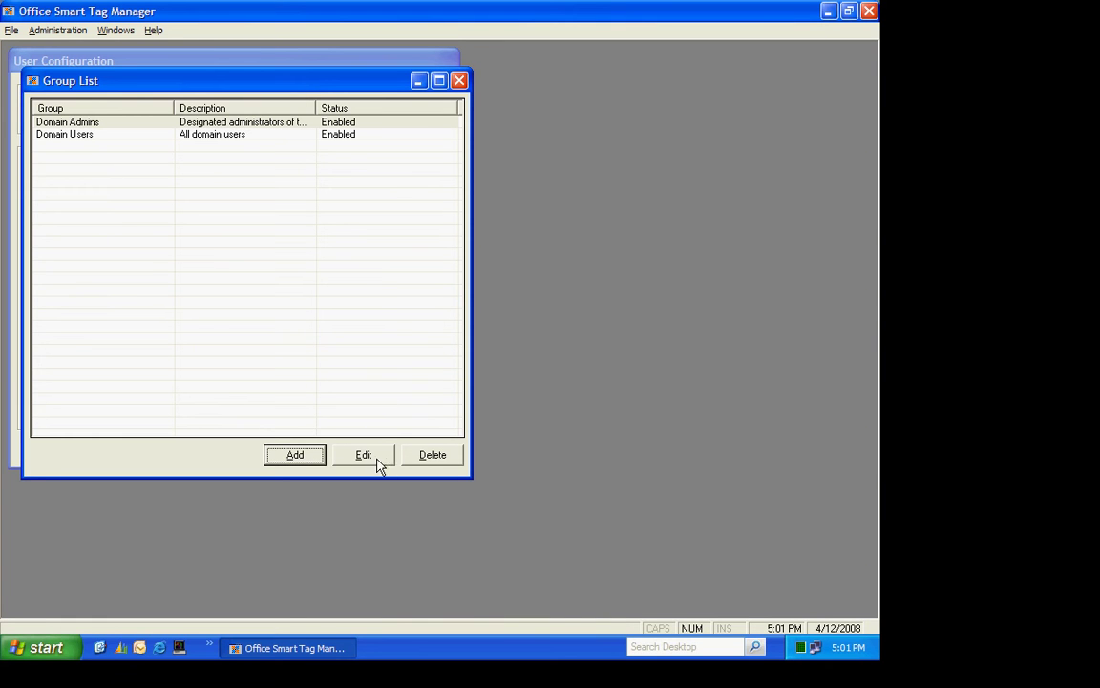
Step: Close the group list and confirm the User Configuration settings
{"action": "left_click", "coordinate": [460, 81]}
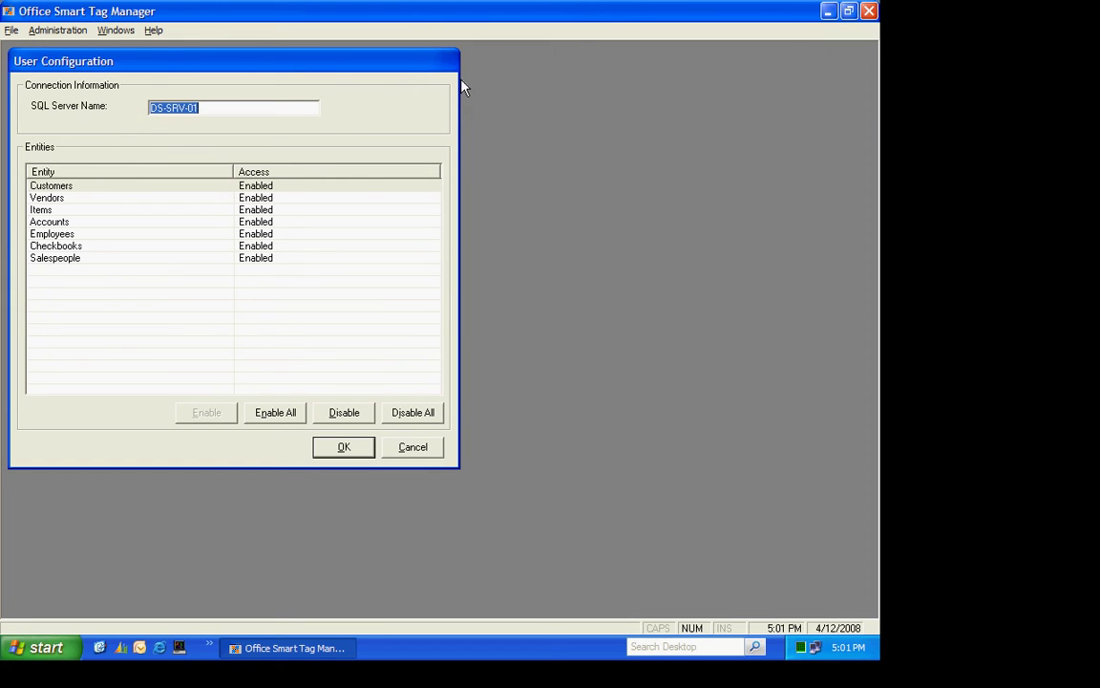
{"action": "left_click", "coordinate": [343, 461]}
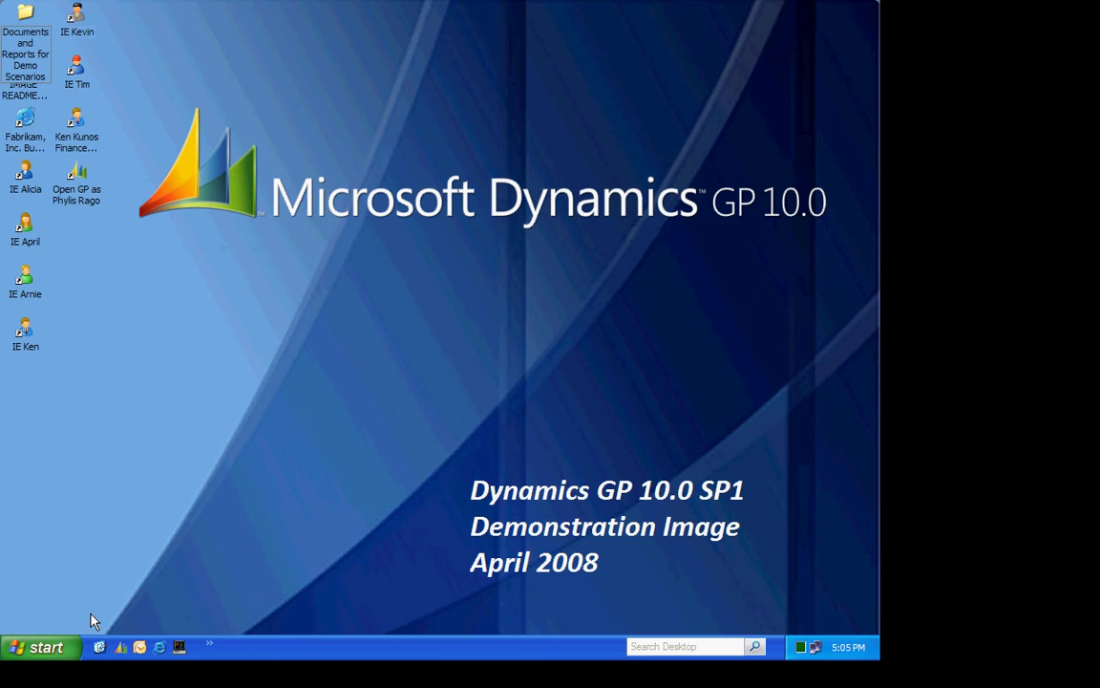
Step: Launch Excel 2007 and confirm all macros are enabled in Trust Center macro settings
{"action": "left_click", "coordinate": [40, 647]}
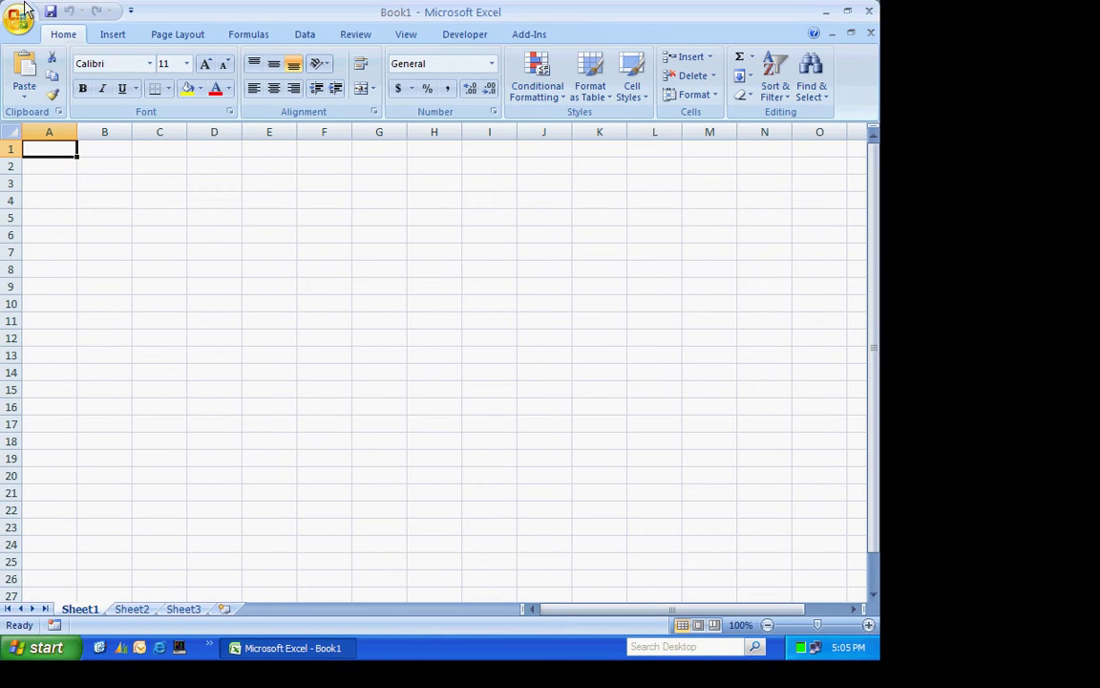
{"action": "left_click", "coordinate": [16, 21]}
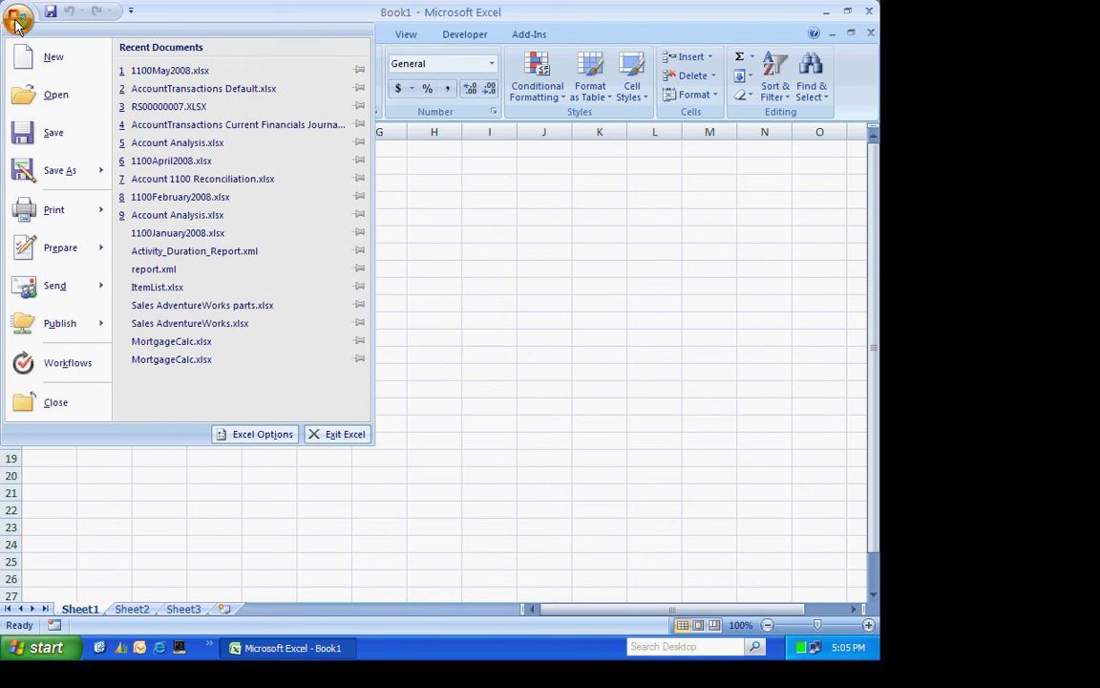
{"action": "left_click", "coordinate": [254, 436]}
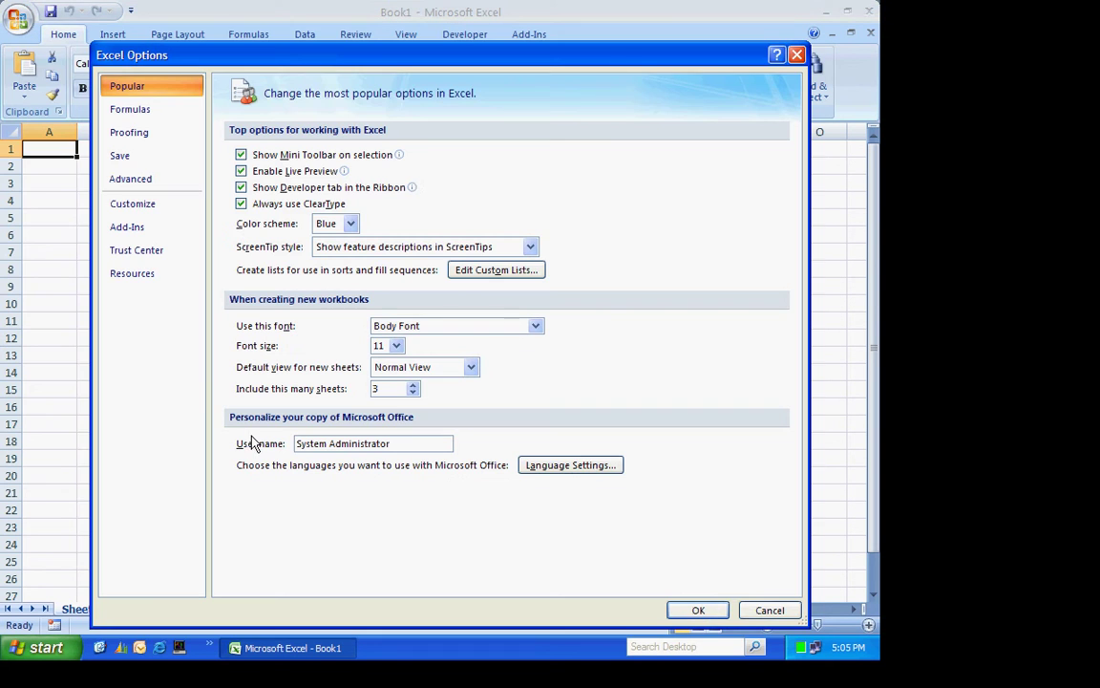
{"action": "left_click", "coordinate": [163, 252]}
{"action": "left_click", "coordinate": [750, 356]}
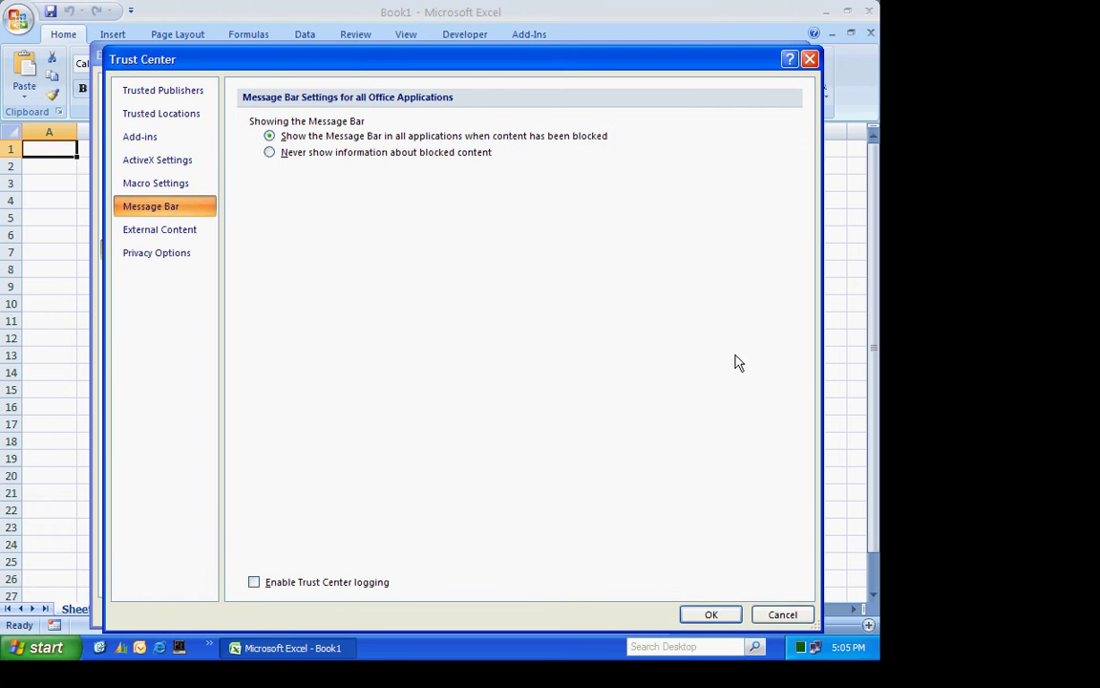
{"action": "left_click", "coordinate": [177, 188]}
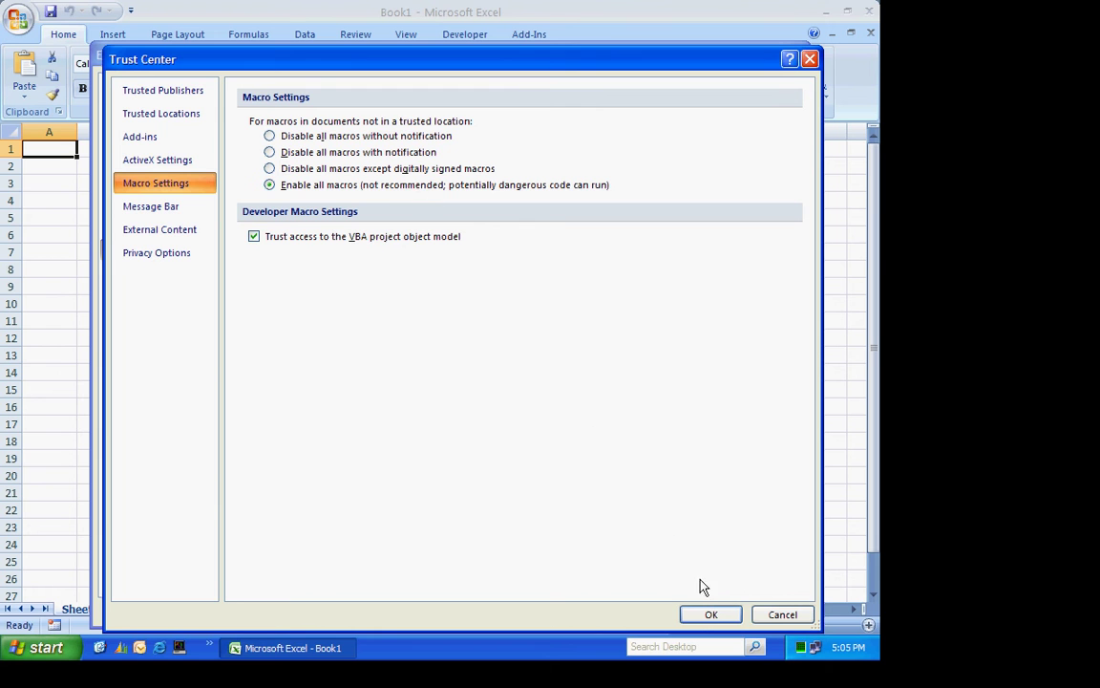
{"action": "left_click", "coordinate": [701, 617]}
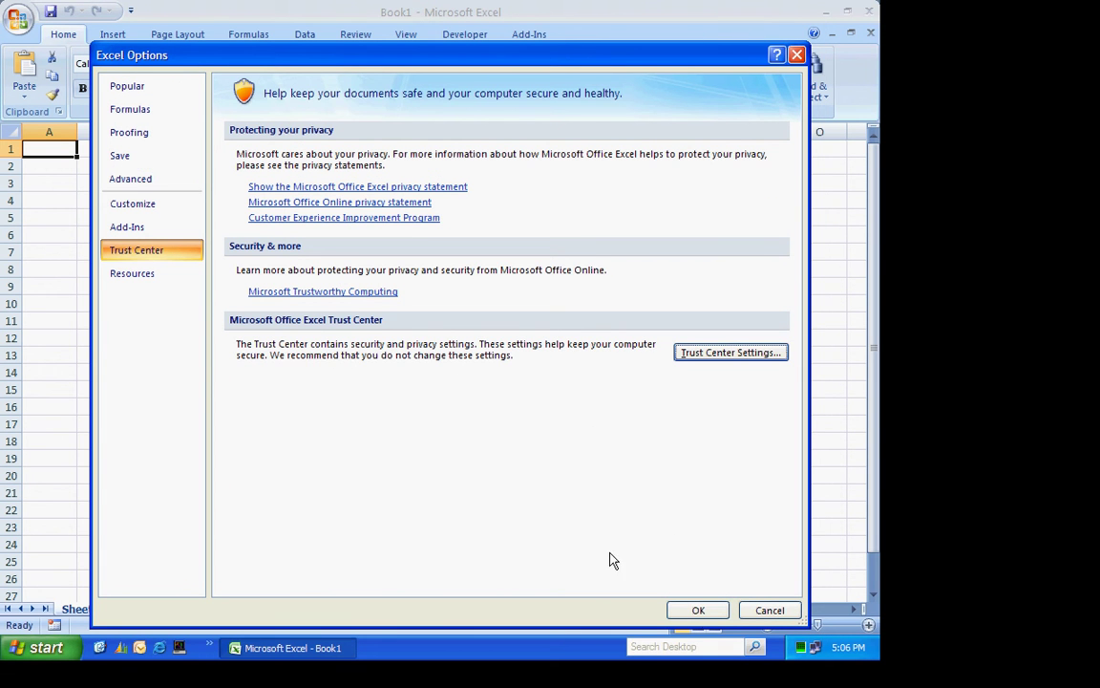
Step: Turn on the Dynamics GP smart tag recognizers in AutoCorrect Options
{"action": "left_click", "coordinate": [128, 140]}
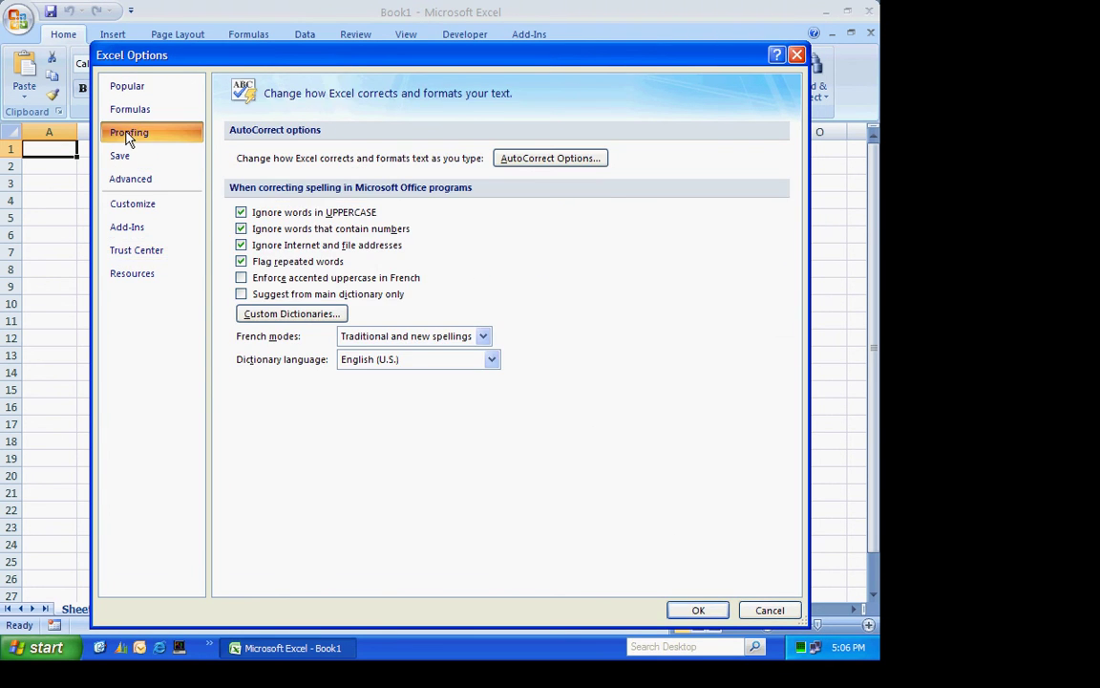
{"action": "left_click", "coordinate": [551, 159]}
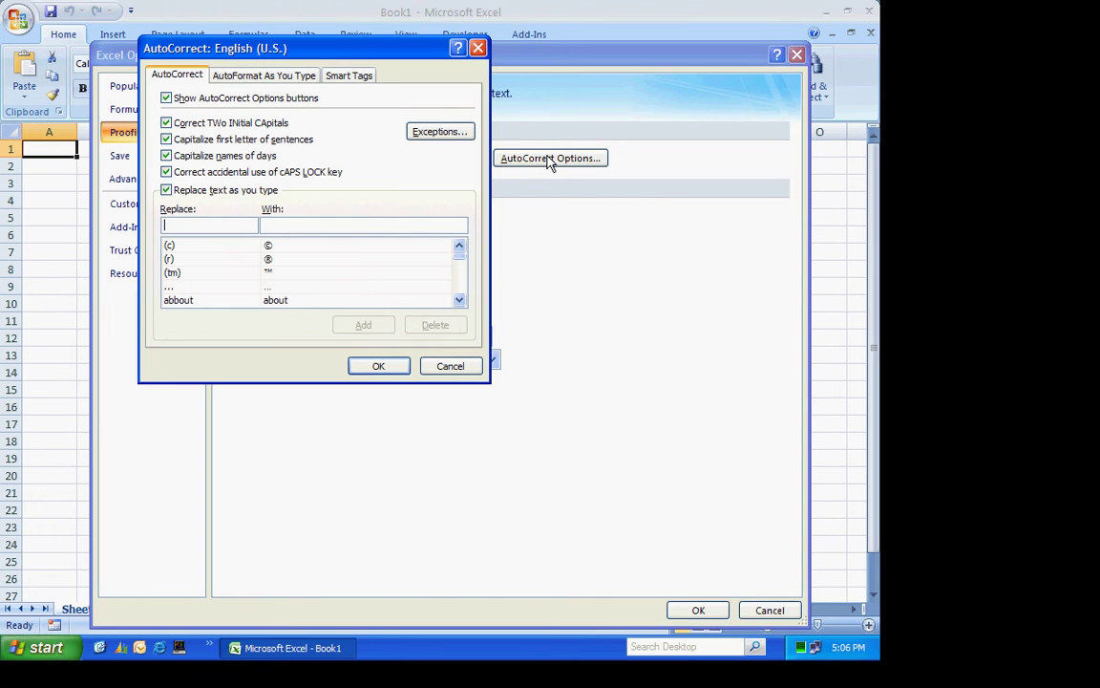
{"action": "left_click", "coordinate": [347, 76]}
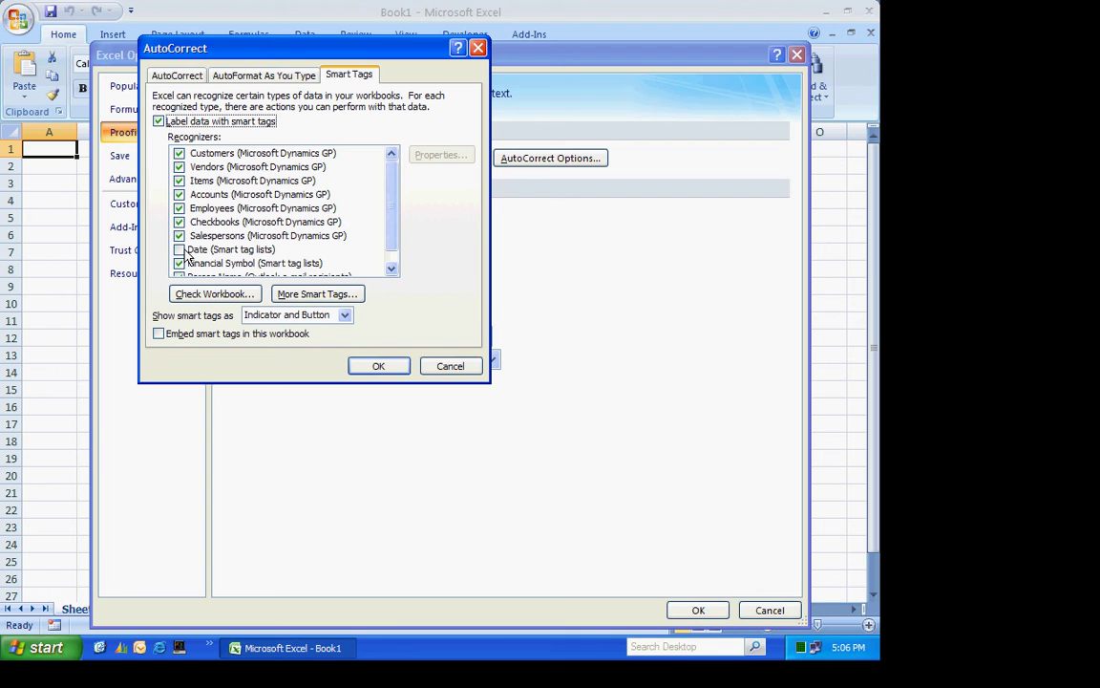
{"action": "left_click", "coordinate": [376, 364]}
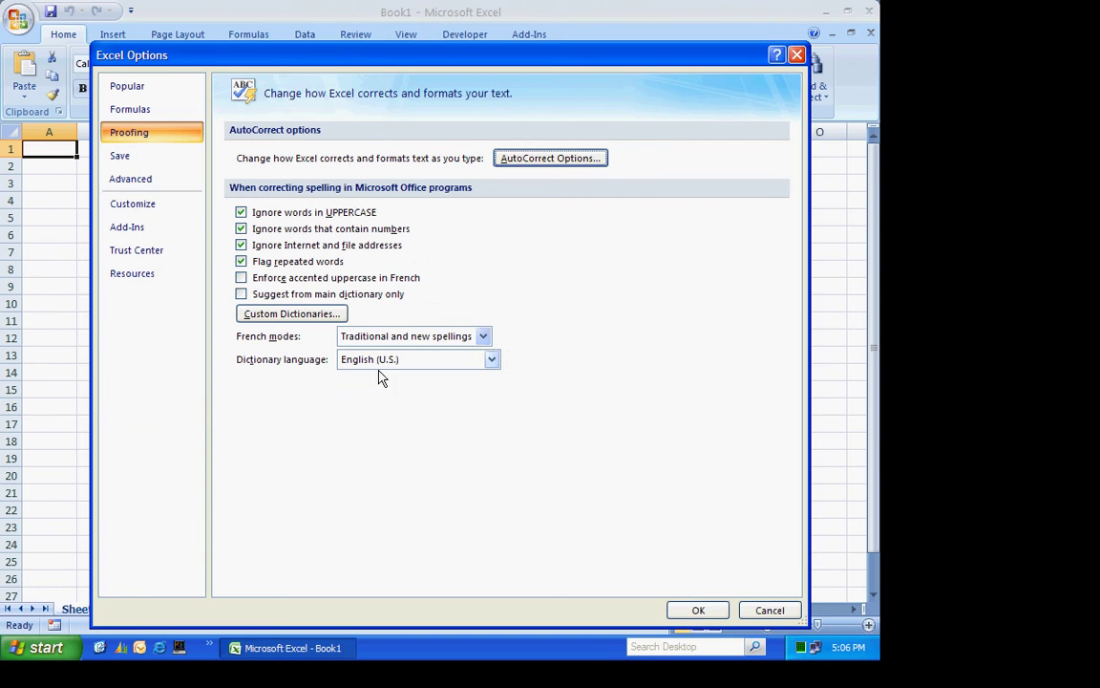
Step: Enter the customer company name in cell B3 and widen column B to fit it
{"action": "left_click", "coordinate": [700, 613]}
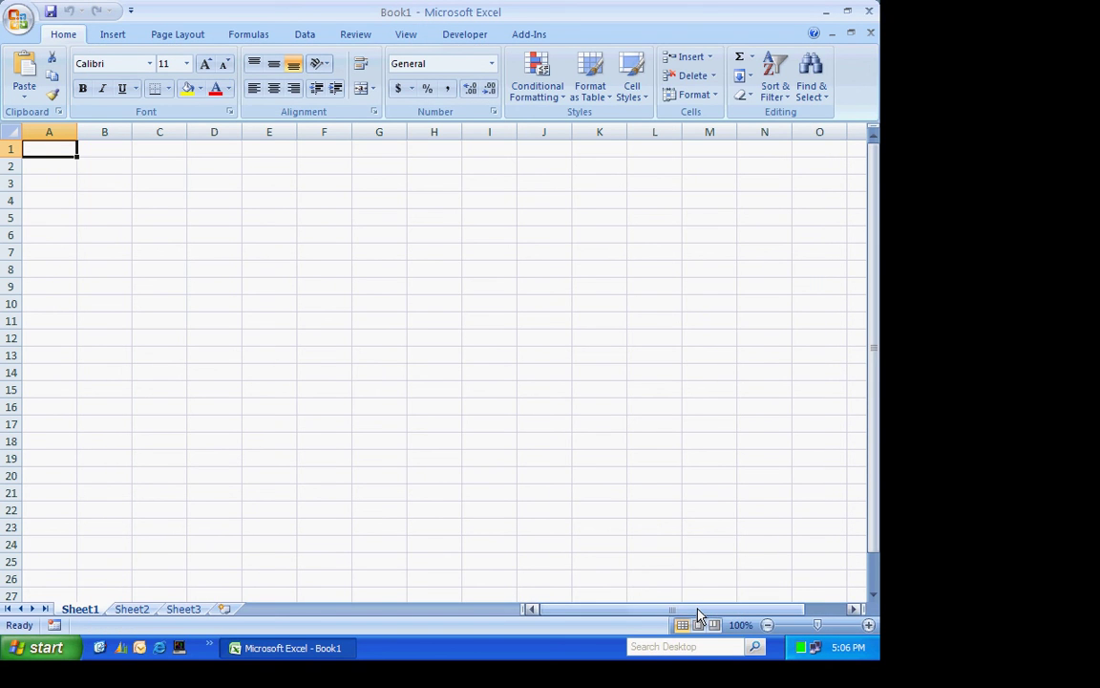
{"action": "left_click", "coordinate": [99, 184]}
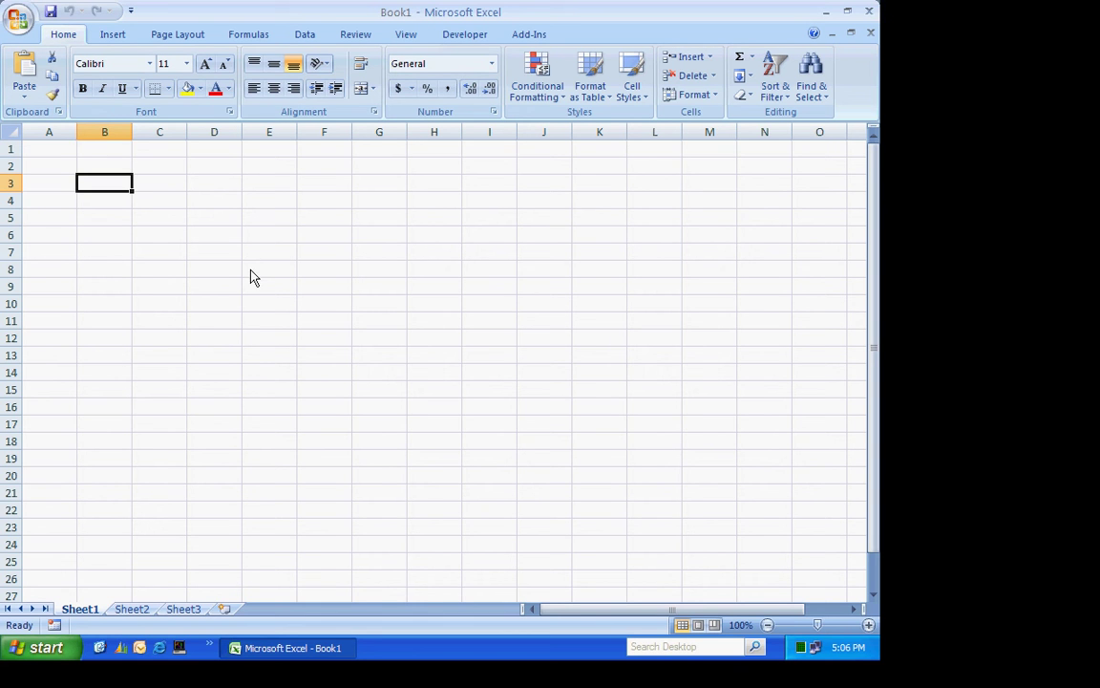
{"action": "type", "text": "a"}
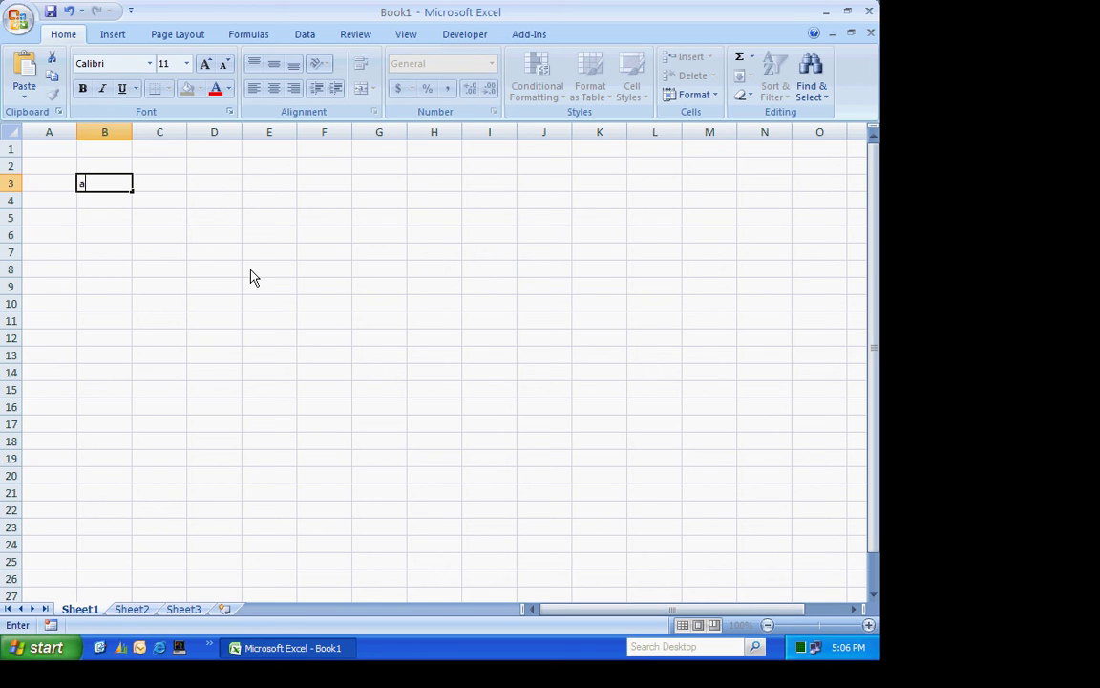
{"action": "type", "text": "aron fitz electrical"}
{"action": "key", "text": "Return"}
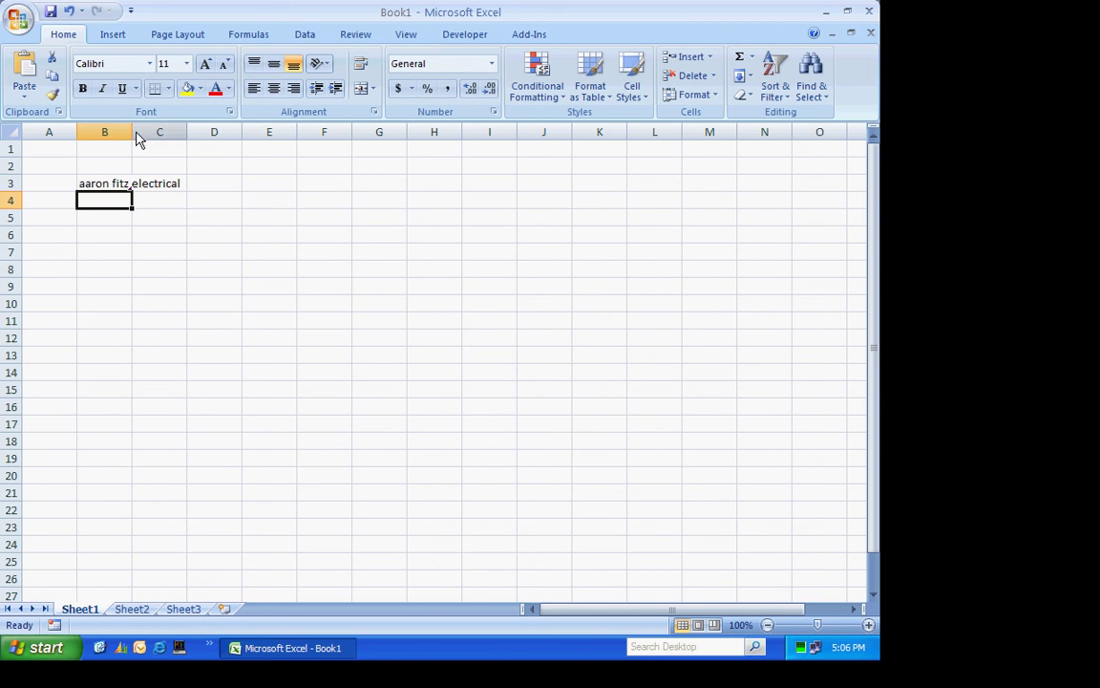
{"action": "left_click_drag", "start_coordinate": [133, 134], "coordinate": [237, 150]}
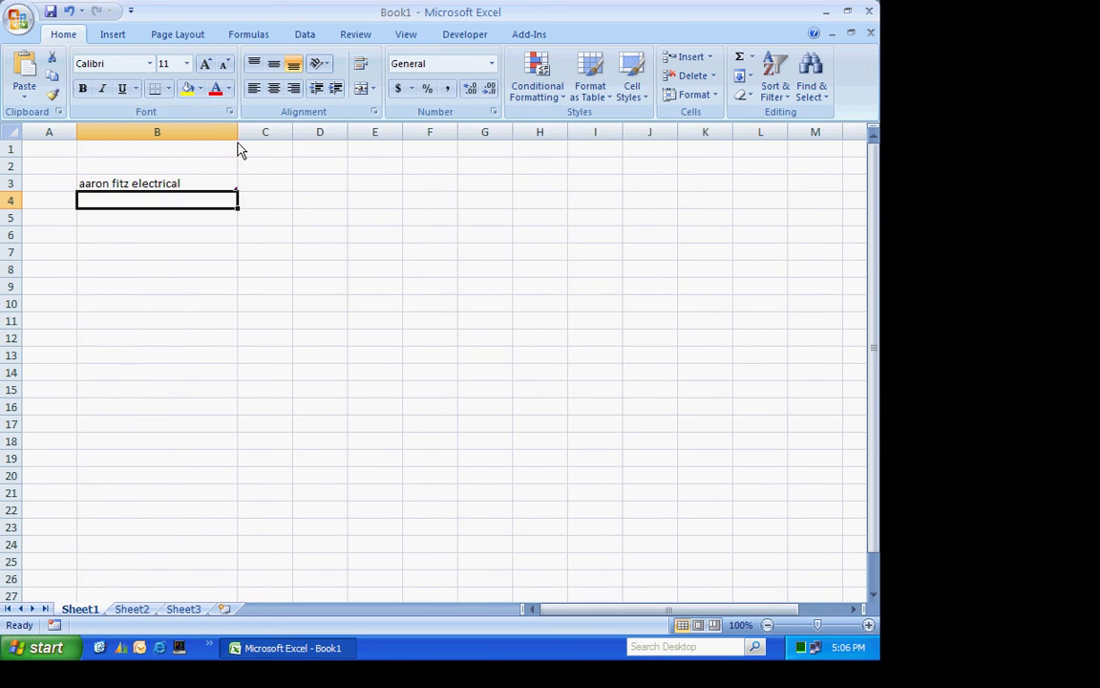
Step: Open B3's smart tag menu to show its Customers actions
{"action": "left_click", "coordinate": [216, 230]}
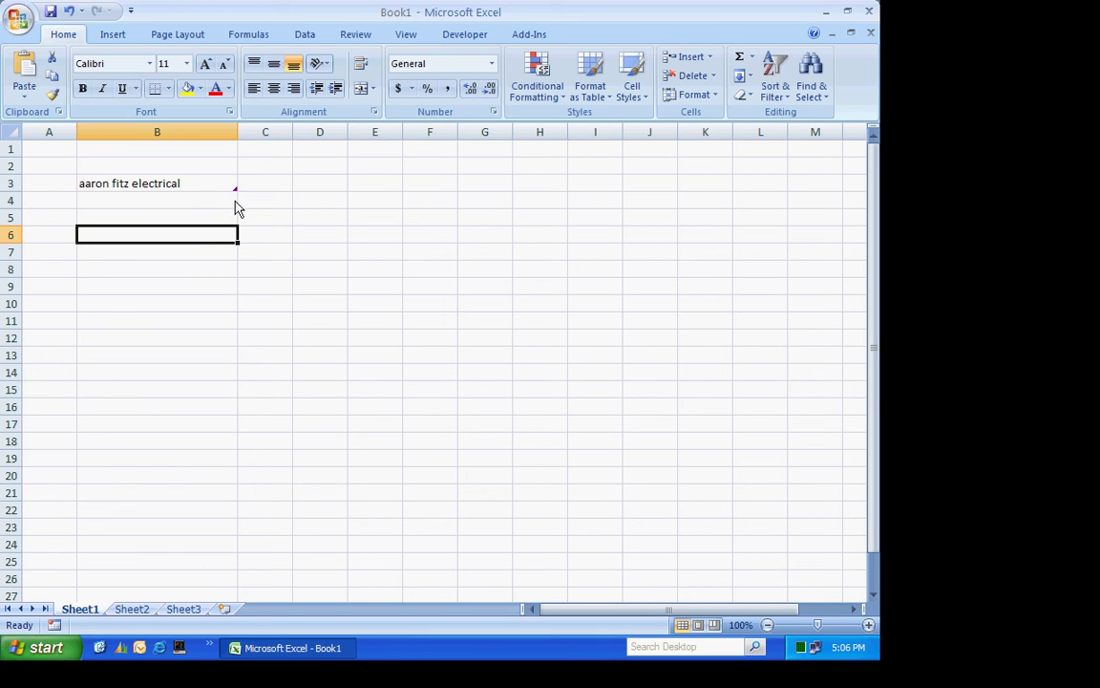
{"action": "mouse_move", "coordinate": [236, 189]}
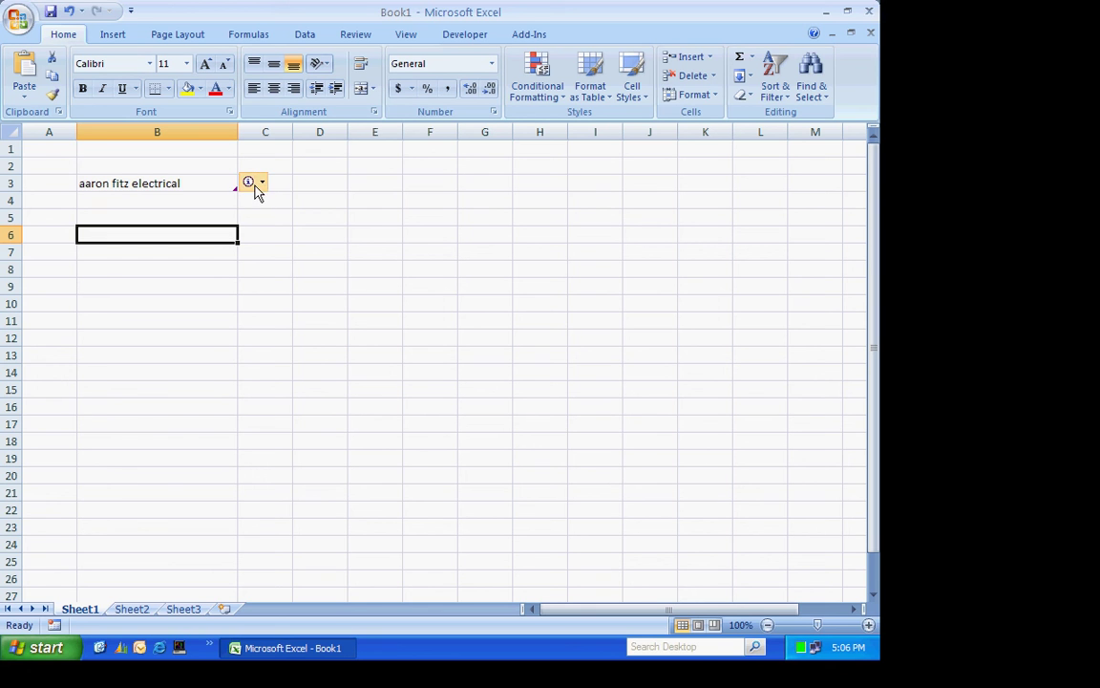
{"action": "left_click", "coordinate": [260, 184]}
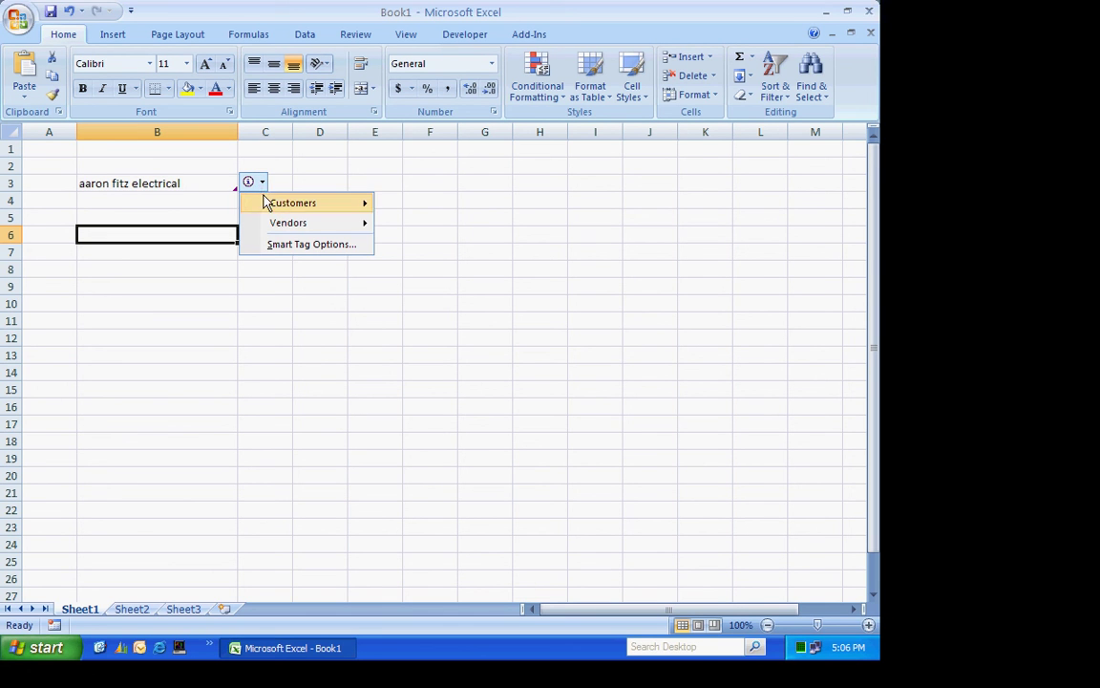
{"action": "mouse_move", "coordinate": [289, 203]}
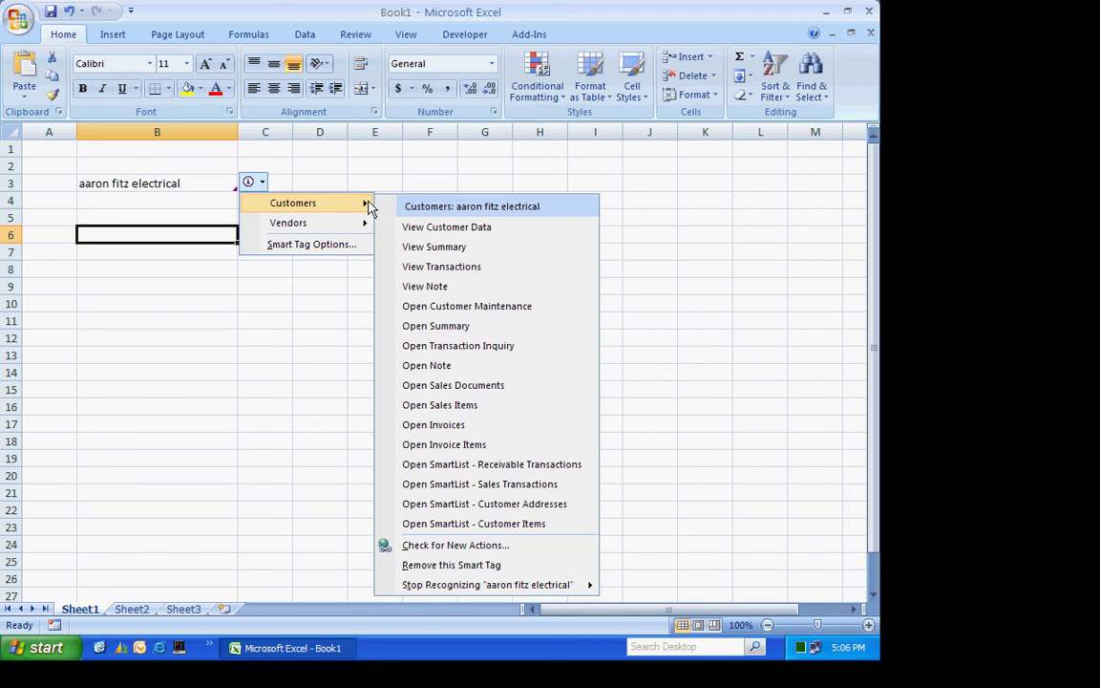
Step: View the customer's summary, then reopen the smart tag and view the customer's transactions
{"action": "left_click", "coordinate": [409, 248]}
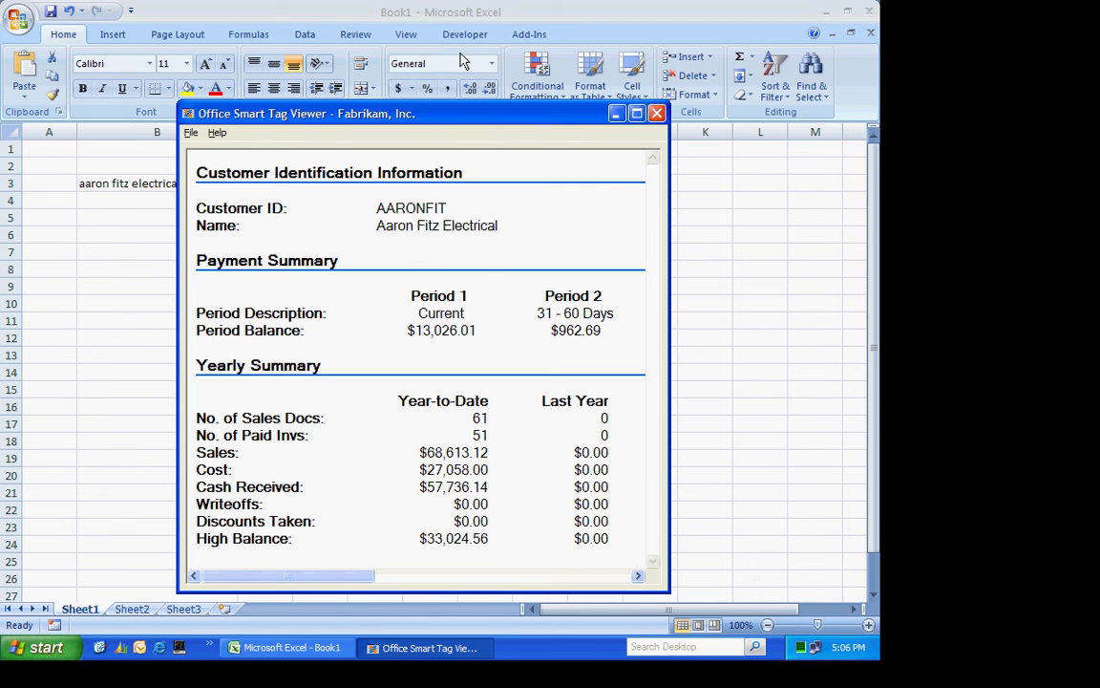
{"action": "left_click", "coordinate": [656, 112]}
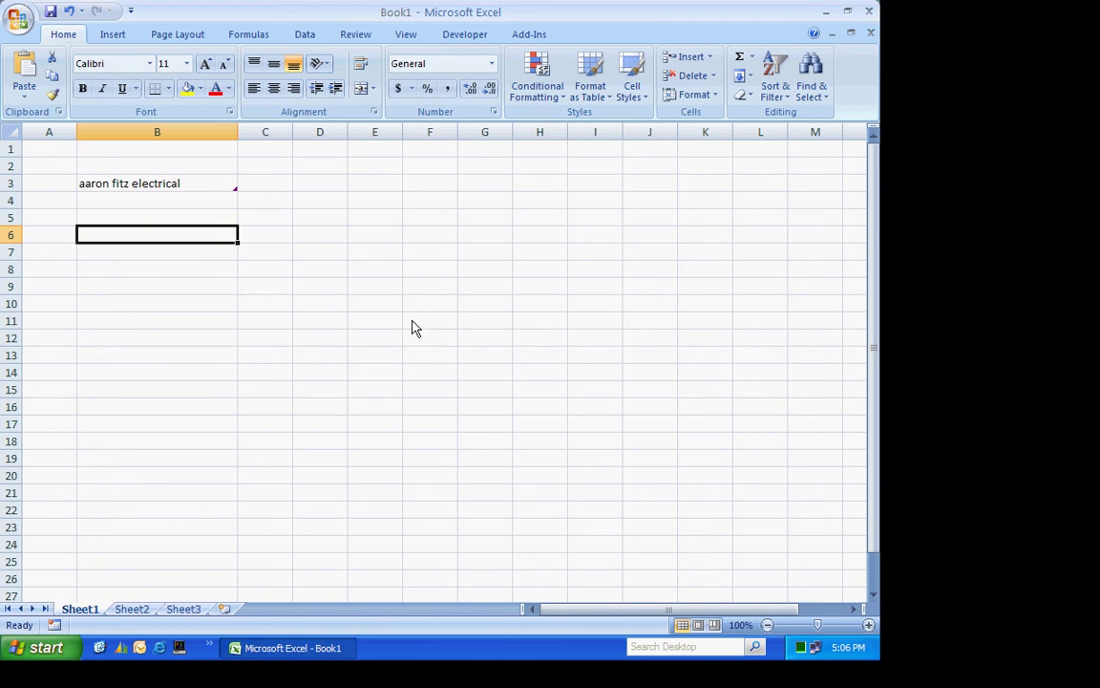
{"action": "left_click", "coordinate": [216, 187]}
{"action": "left_click", "coordinate": [261, 185]}
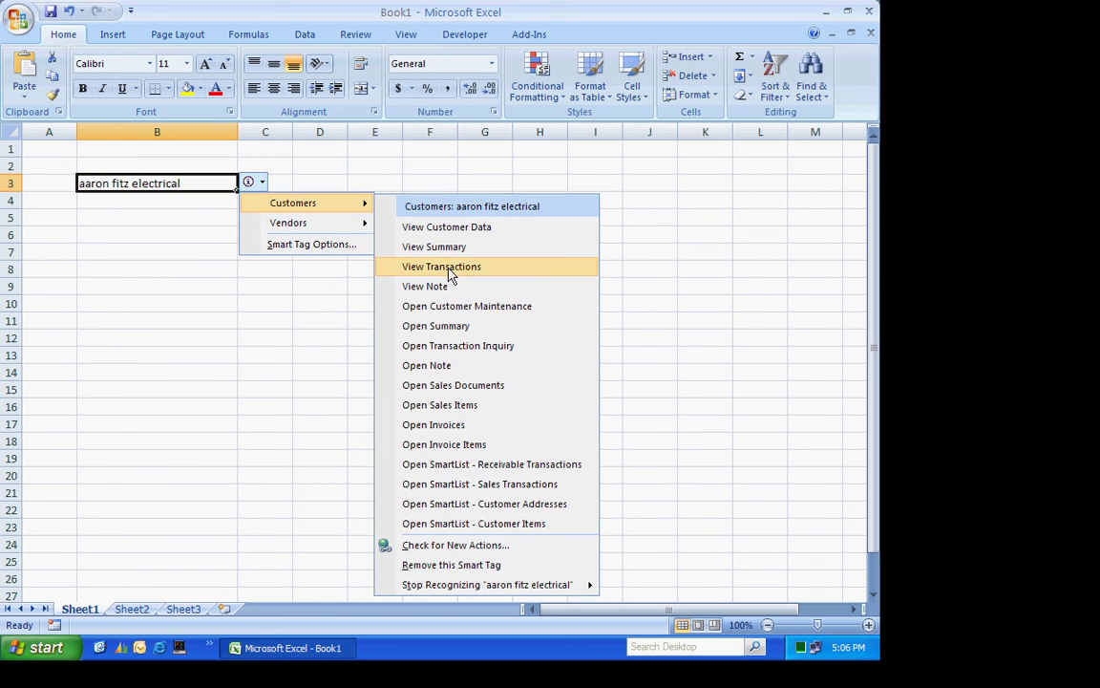
{"action": "left_click", "coordinate": [449, 268]}
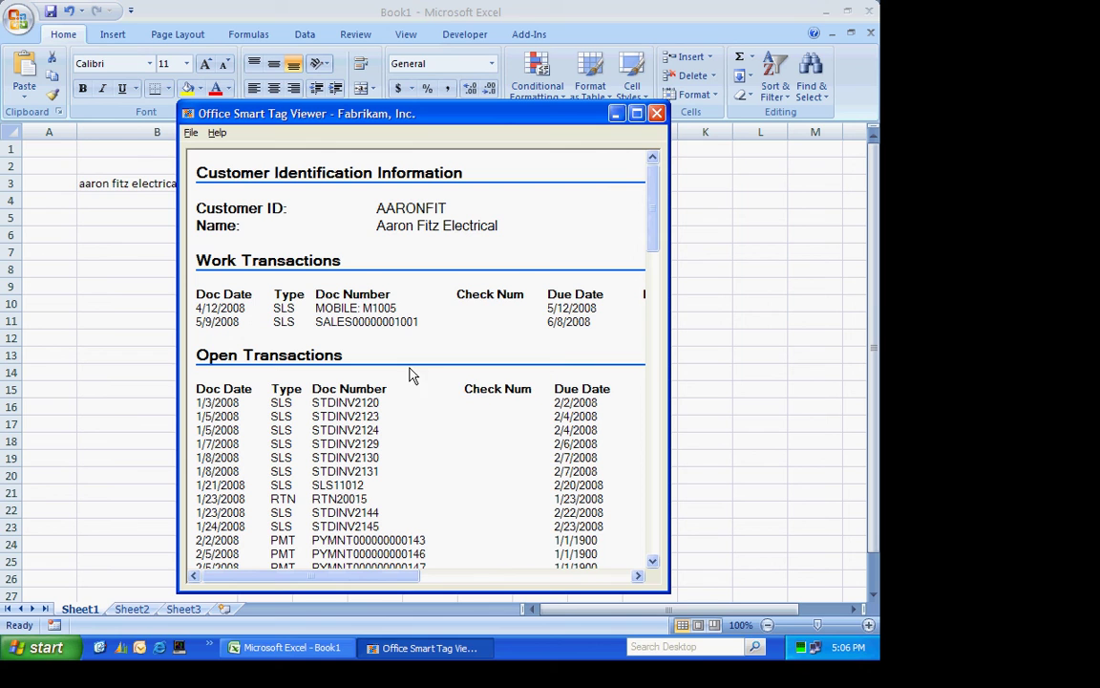